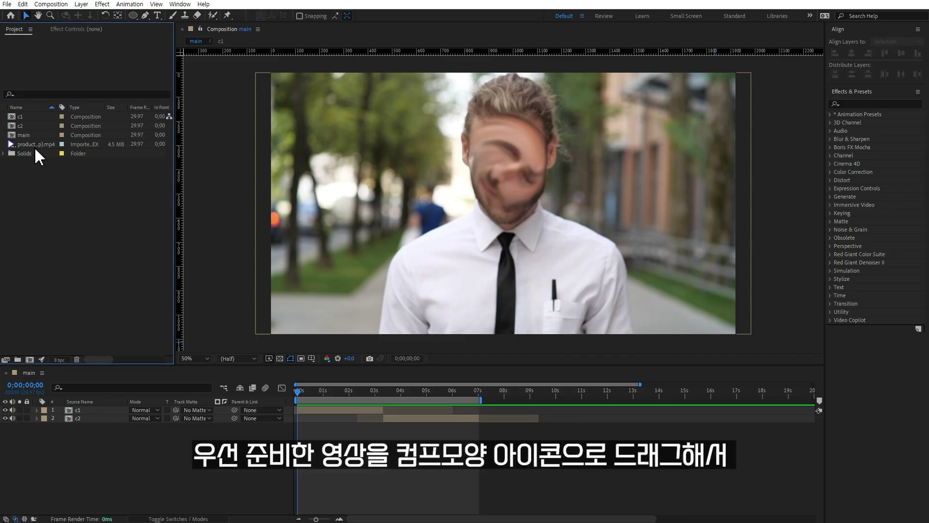
Create a new composition from the street footage and move to about four seconds in.
{"action": "left_click", "coordinate": [30, 145]}
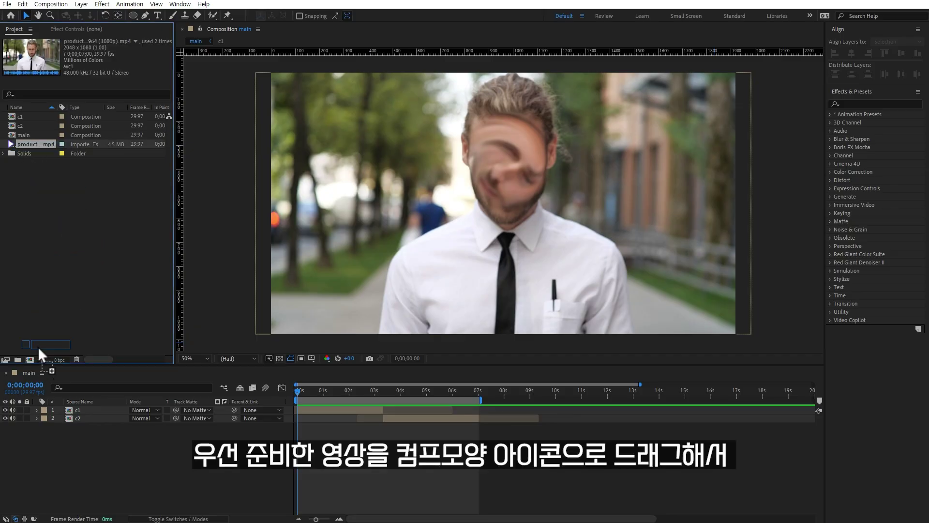
{"action": "left_click_drag", "start_coordinate": [26, 146], "coordinate": [29, 360]}
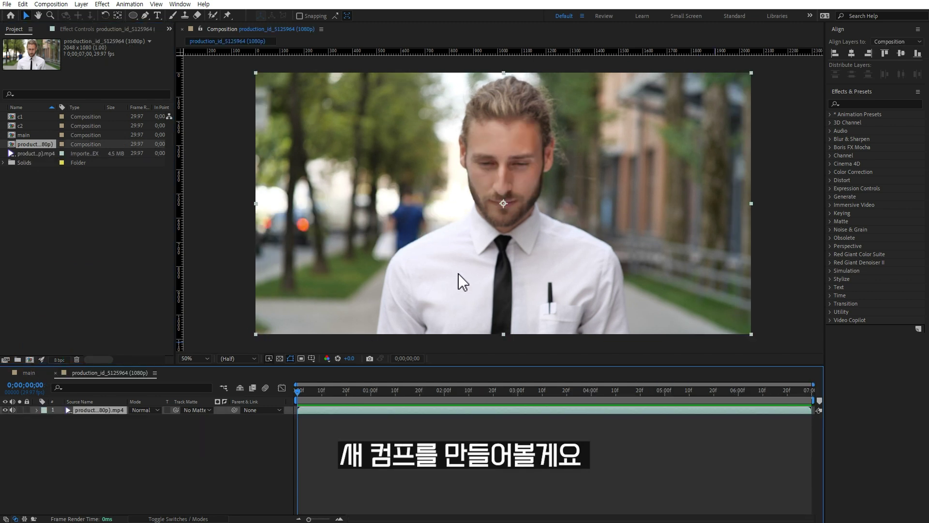
{"action": "mouse_move", "coordinate": [300, 391]}
{"action": "left_mouse_down"}
{"action": "mouse_move", "coordinate": [580, 397]}
{"action": "mouse_move", "coordinate": [237, 406]}
{"action": "left_mouse_up"}
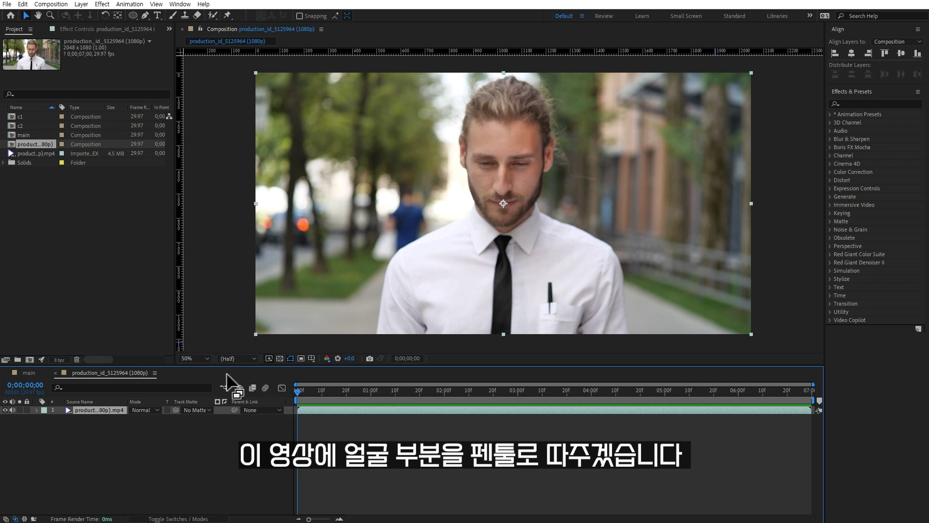
Draw a closed pen mask around the man's face, from forehead to temple, chin and jaw.
{"action": "left_click", "coordinate": [147, 16]}
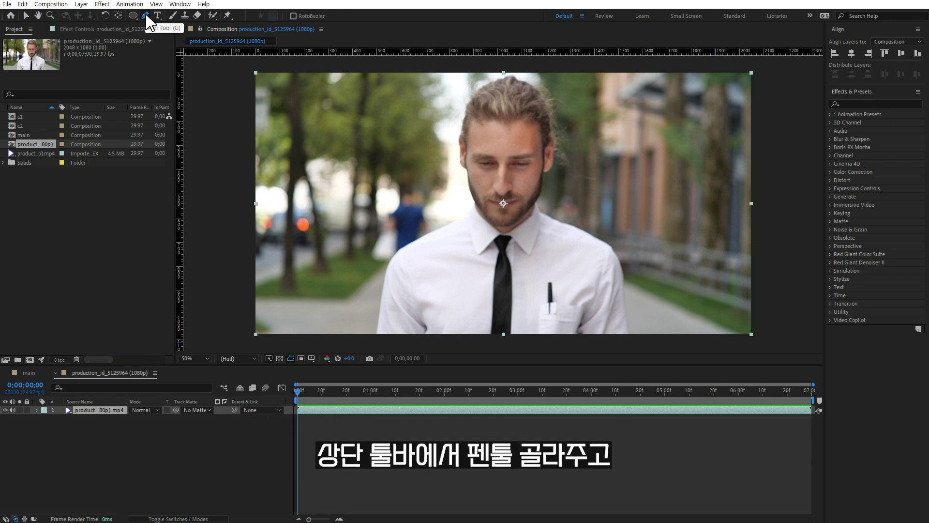
{"action": "left_click", "coordinate": [472, 117]}
{"action": "left_click", "coordinate": [543, 118]}
{"action": "left_click_drag", "start_coordinate": [540, 190], "coordinate": [515, 225]}
{"action": "left_click_drag", "start_coordinate": [471, 191], "coordinate": [467, 174]}
{"action": "left_click", "coordinate": [472, 118]}
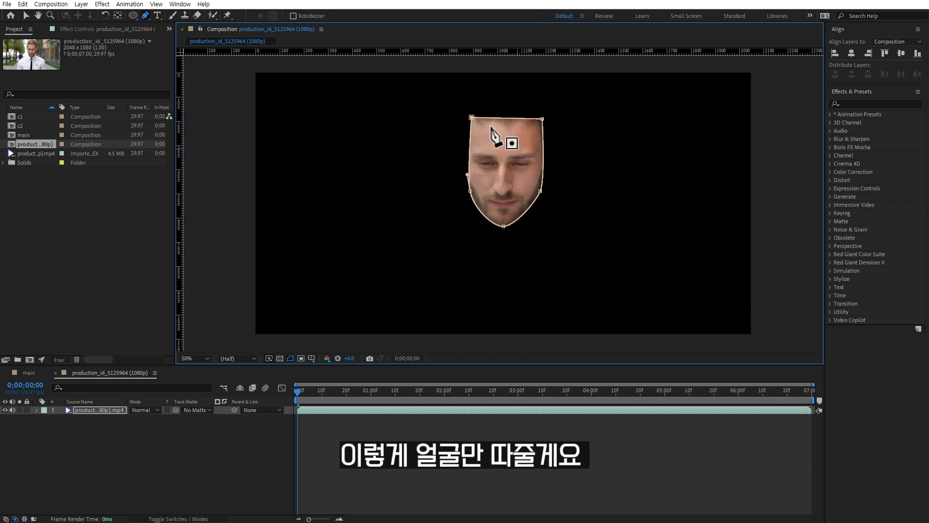
{"action": "left_click", "coordinate": [91, 410]}
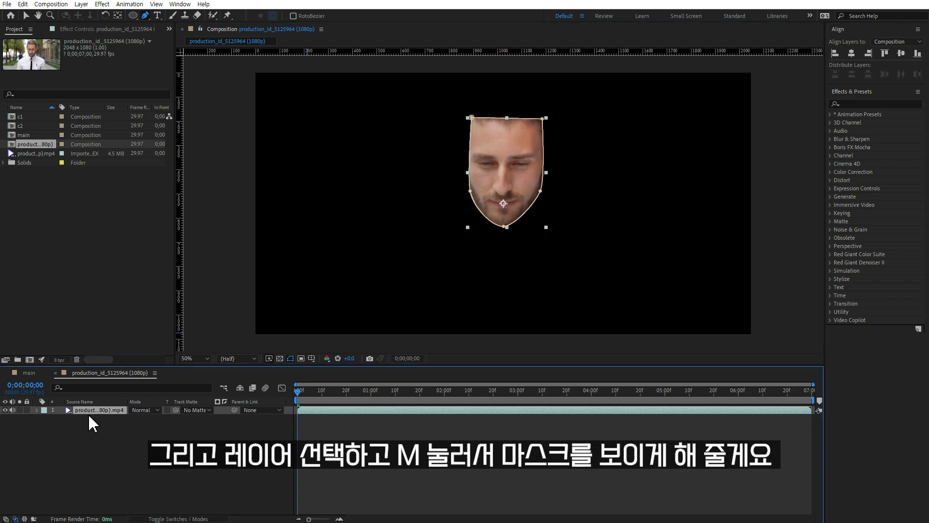
With Mask 1 selected, open the Tracker panel and set Method to Face Tracking (Detailed Features).
{"action": "key", "text": "m"}
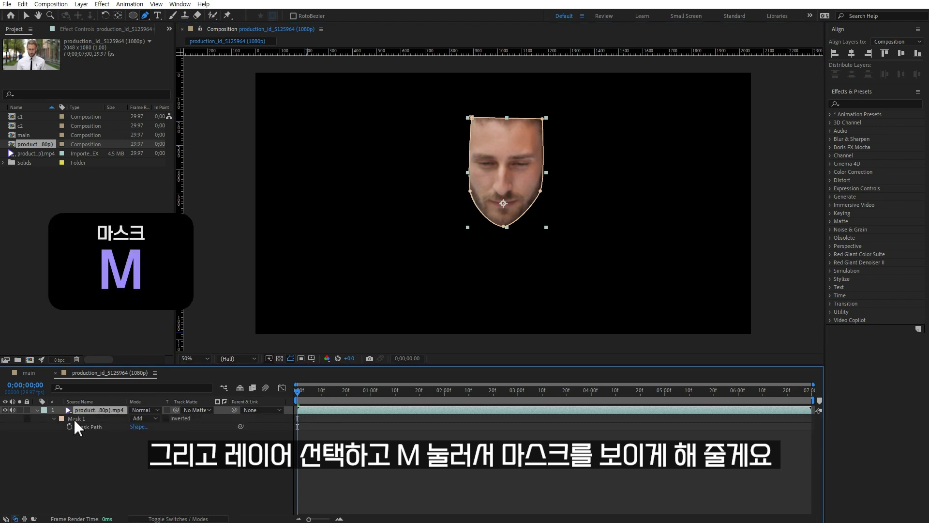
{"action": "left_click", "coordinate": [74, 419]}
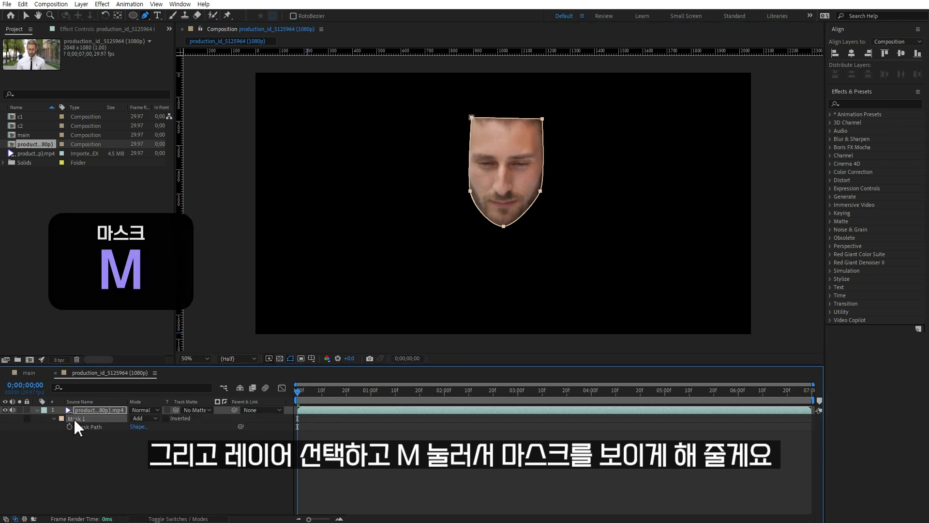
{"action": "left_click", "coordinate": [180, 5]}
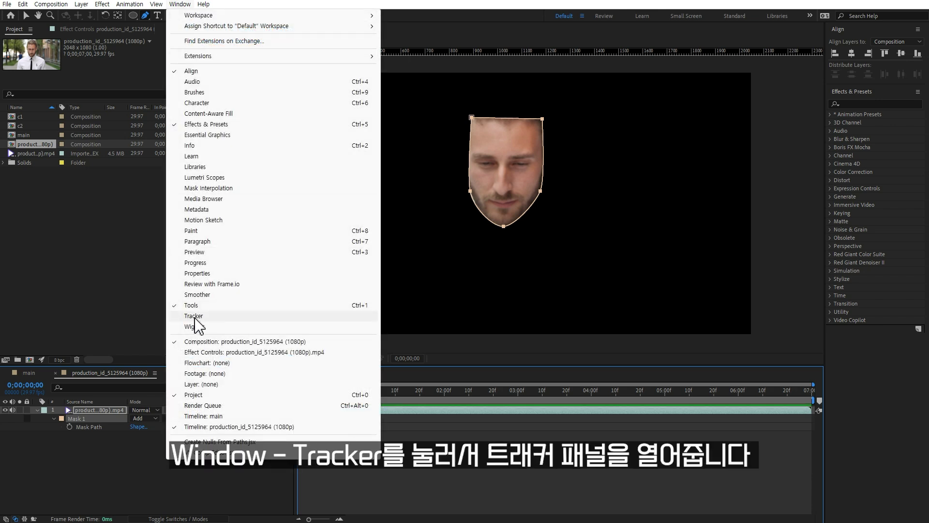
{"action": "left_click", "coordinate": [193, 316]}
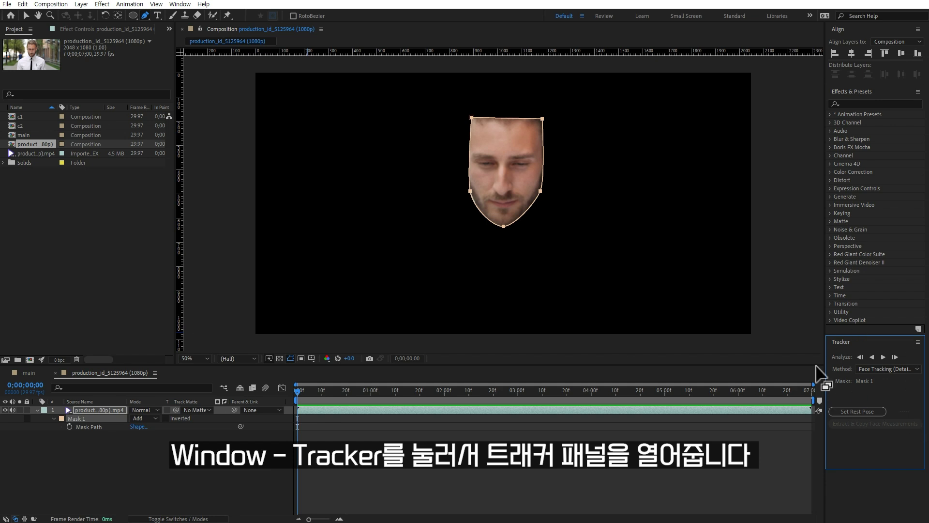
{"action": "left_click", "coordinate": [874, 369]}
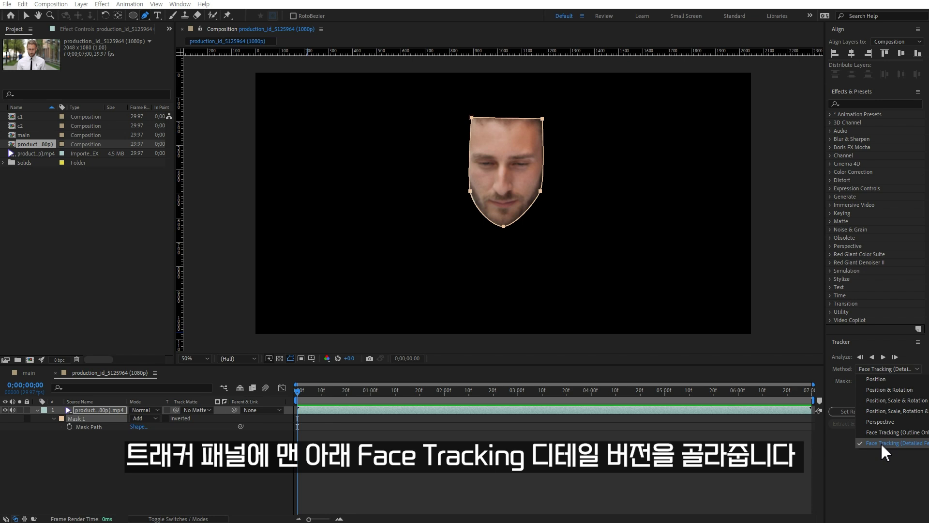
{"action": "left_click", "coordinate": [896, 441]}
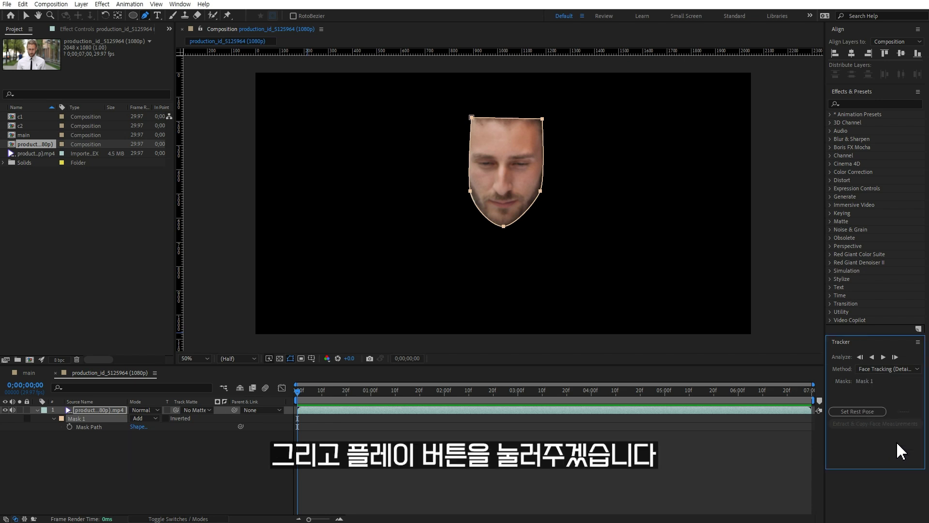
Analyze Mask 1 forward with face tracking through the clip, then return to the first frame.
{"action": "left_click", "coordinate": [883, 358]}
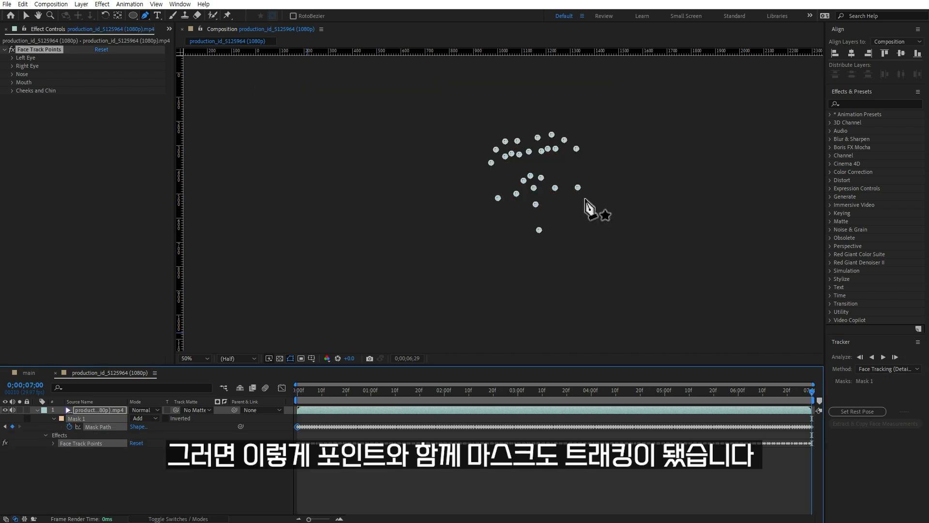
{"action": "key", "text": "f"}
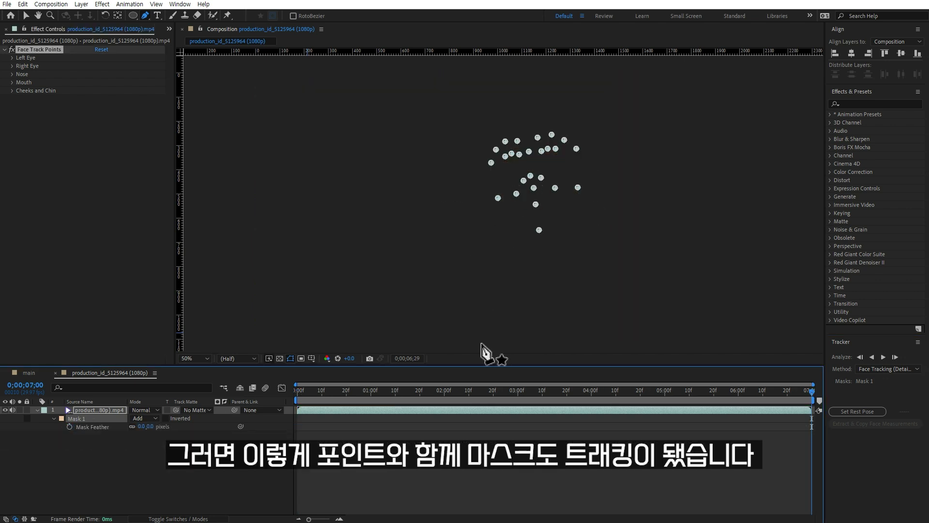
{"action": "key", "text": "v"}
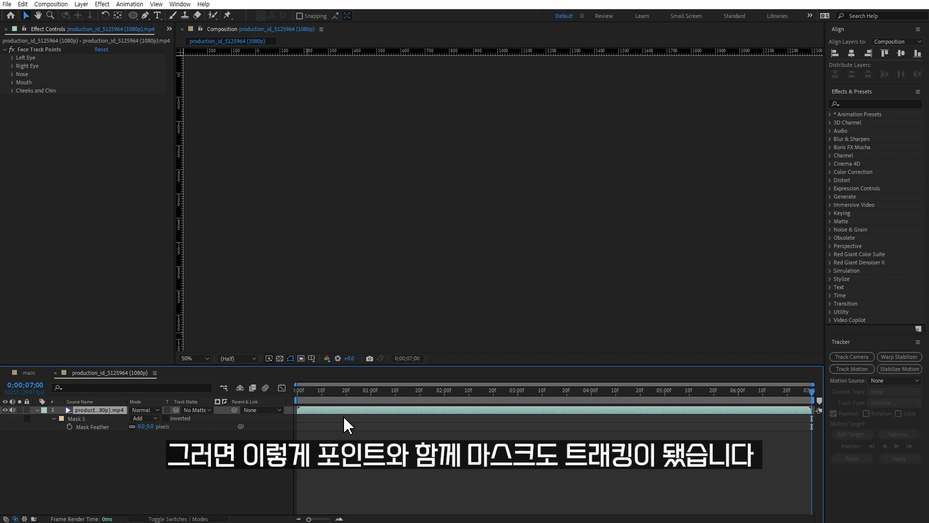
{"action": "left_click", "coordinate": [313, 390]}
{"action": "left_click", "coordinate": [300, 390]}
{"action": "left_click_drag", "start_coordinate": [300, 401], "coordinate": [284, 402]}
Change Mask 1's mode from Add to None so the full street shot shows.
{"action": "key", "text": "m"}
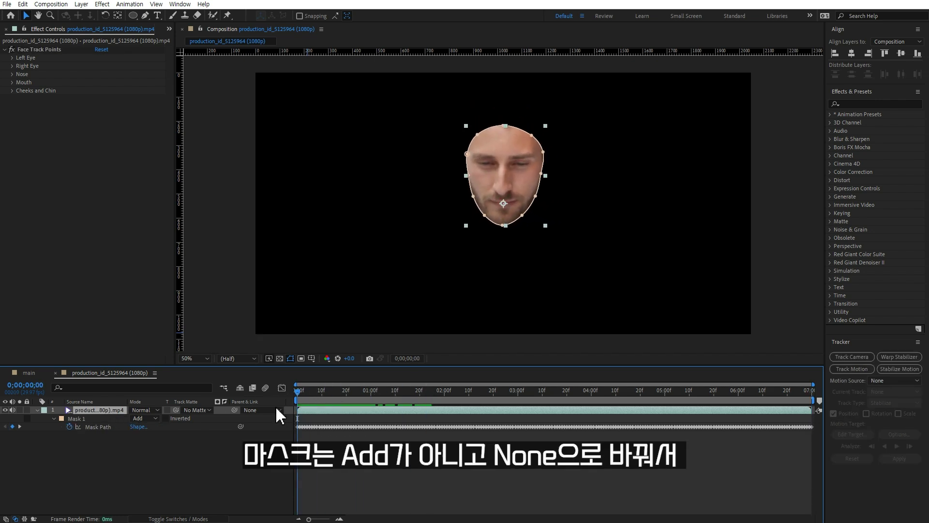
{"action": "left_click", "coordinate": [80, 418]}
{"action": "left_click", "coordinate": [147, 418]}
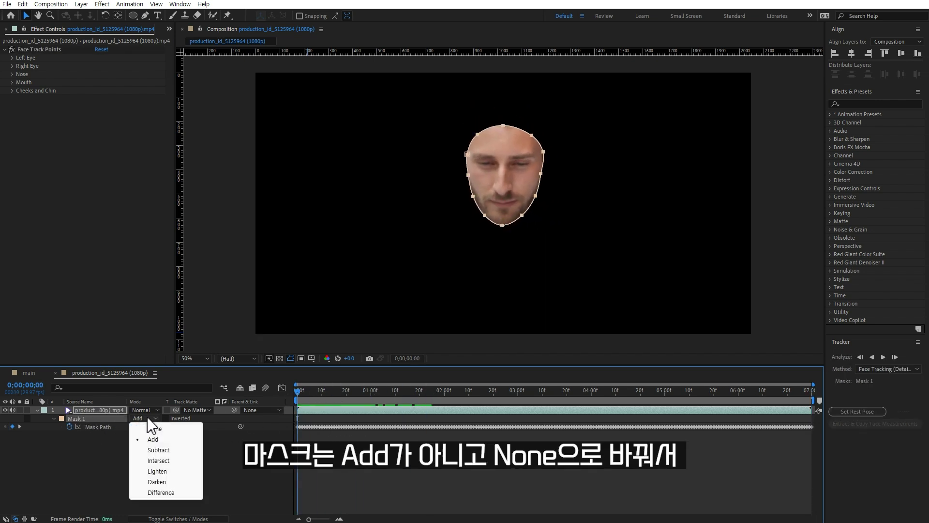
{"action": "left_click", "coordinate": [154, 429]}
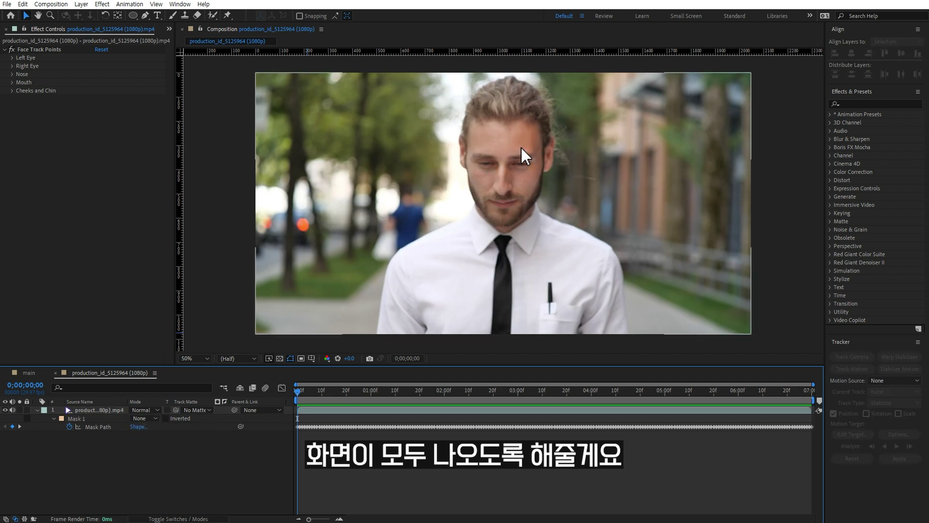
Reveal the layer's tracking keyframes and Face Track Points, checking the track a few seconds in.
{"action": "left_click", "coordinate": [80, 411]}
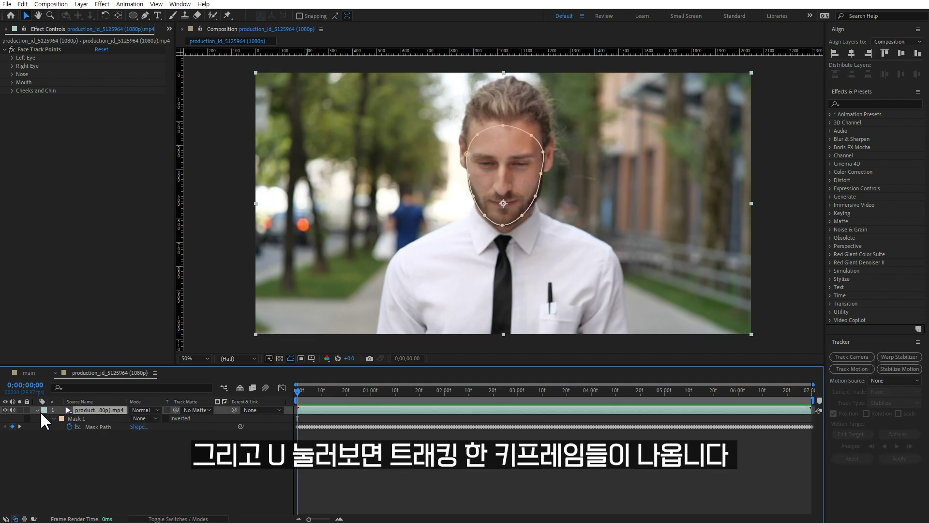
{"action": "key", "text": "u"}
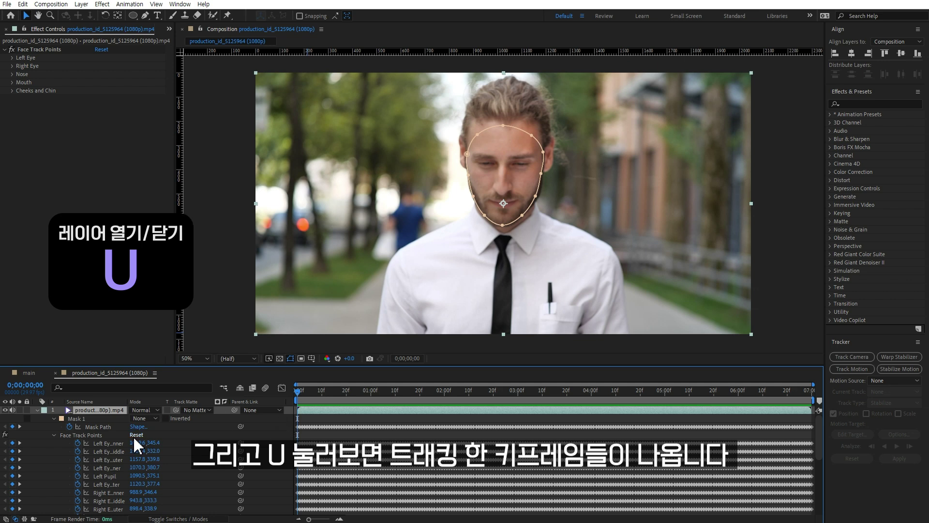
{"action": "left_click", "coordinate": [95, 435]}
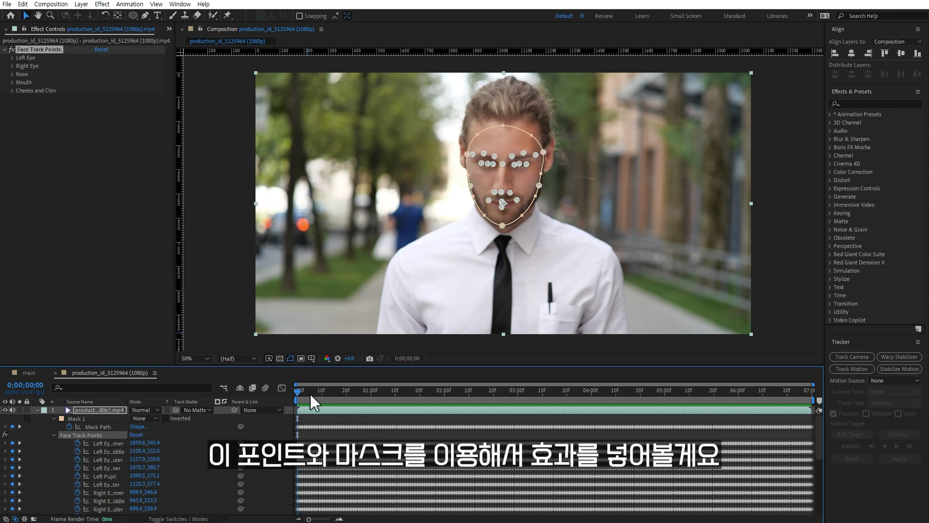
{"action": "left_click", "coordinate": [329, 390]}
{"action": "left_click_drag", "start_coordinate": [343, 391], "coordinate": [438, 390]}
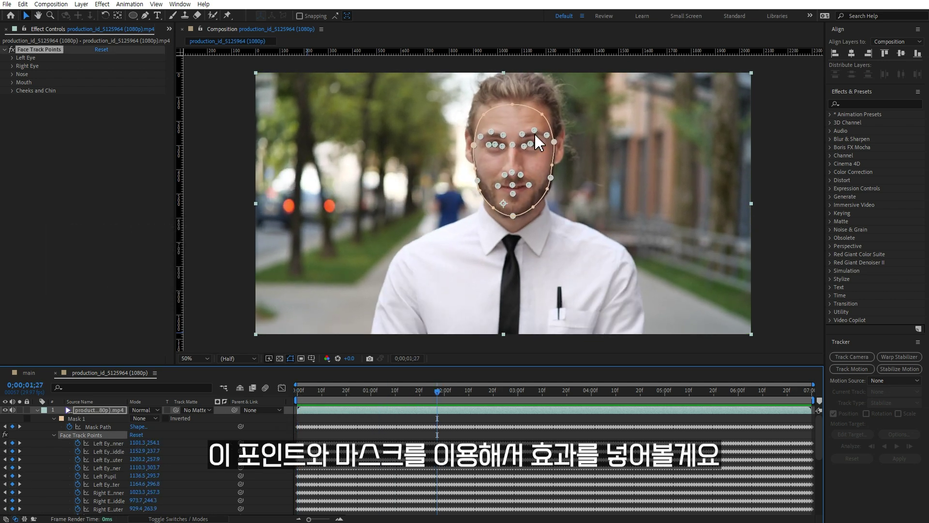
{"action": "left_click", "coordinate": [82, 419]}
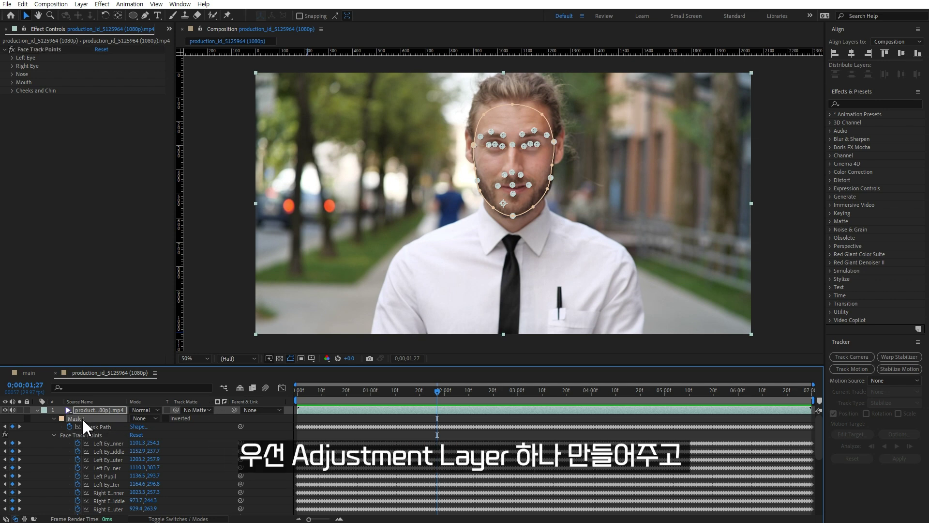
Add a new adjustment layer above the footage.
{"action": "right_click", "coordinate": [36, 420]}
{"action": "mouse_move", "coordinate": [114, 303]}
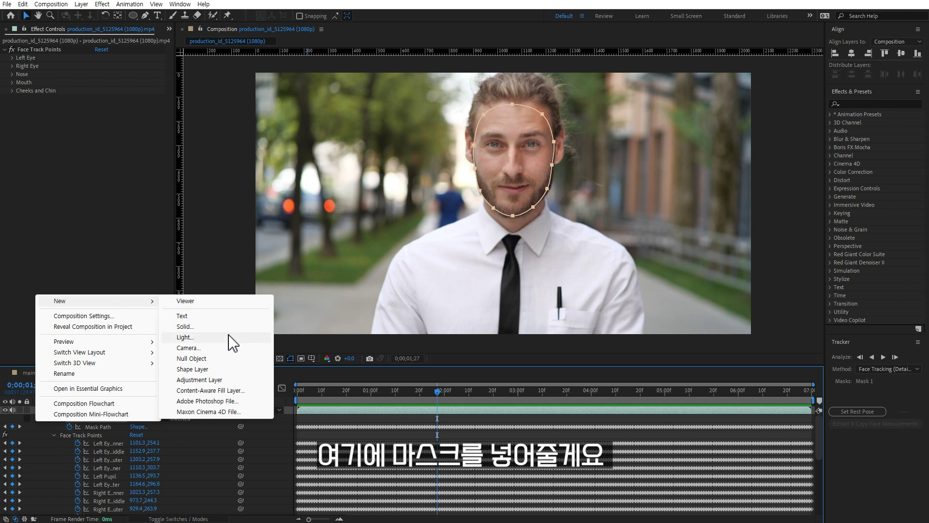
{"action": "left_click", "coordinate": [220, 380]}
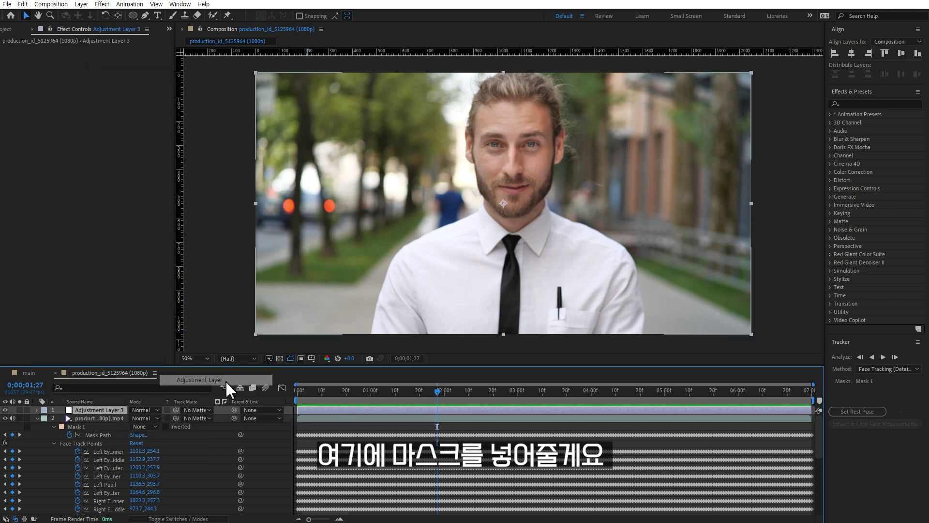
Copy the tracked Mask 1 and paste it onto Adjustment Layer 3 at the first frame.
{"action": "left_click", "coordinate": [78, 427]}
{"action": "key", "text": "ctrl+c"}
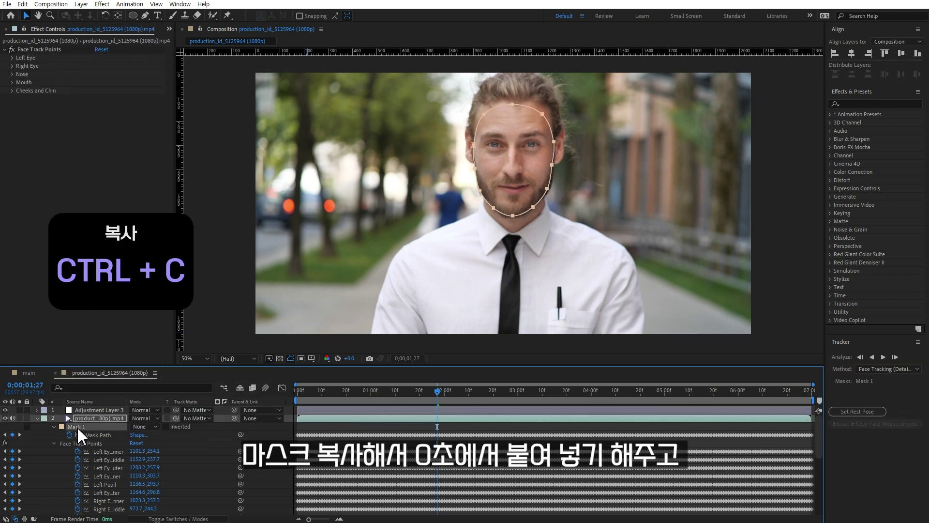
{"action": "key", "text": "Home"}
{"action": "left_click", "coordinate": [302, 411]}
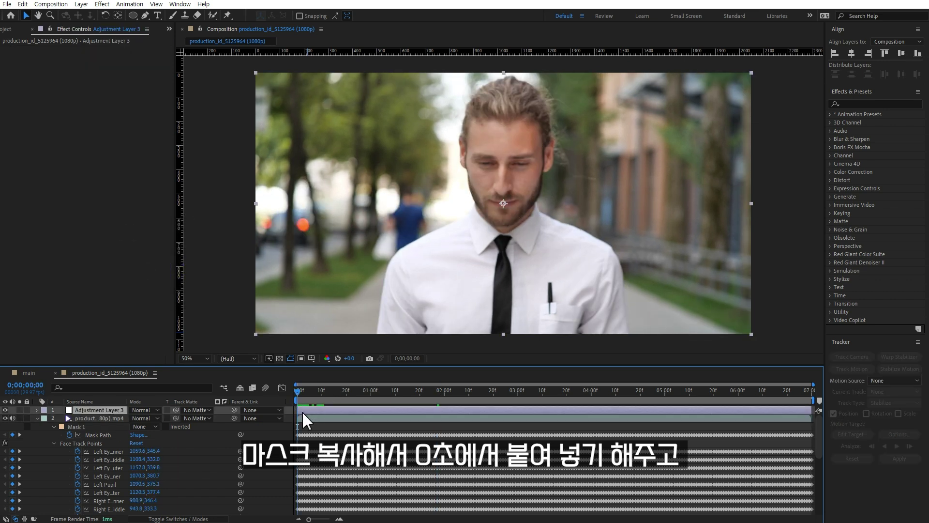
{"action": "key", "text": "ctrl+v"}
{"action": "mouse_move", "coordinate": [304, 391]}
{"action": "left_mouse_down"}
{"action": "mouse_move", "coordinate": [623, 392]}
{"action": "mouse_move", "coordinate": [408, 402]}
{"action": "left_mouse_up"}
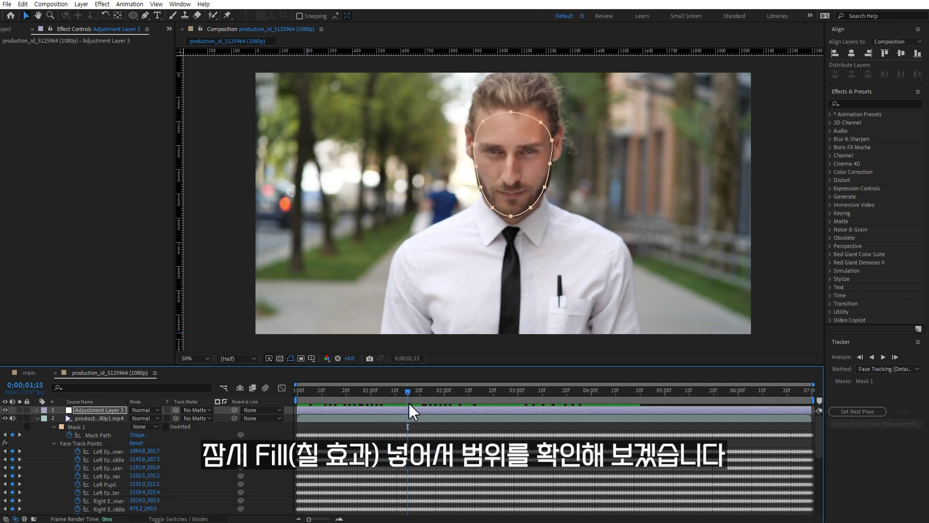
Apply the Fill effect to Adjustment Layer 3.
{"action": "left_click", "coordinate": [901, 104]}
{"action": "type", "text": "fill"}
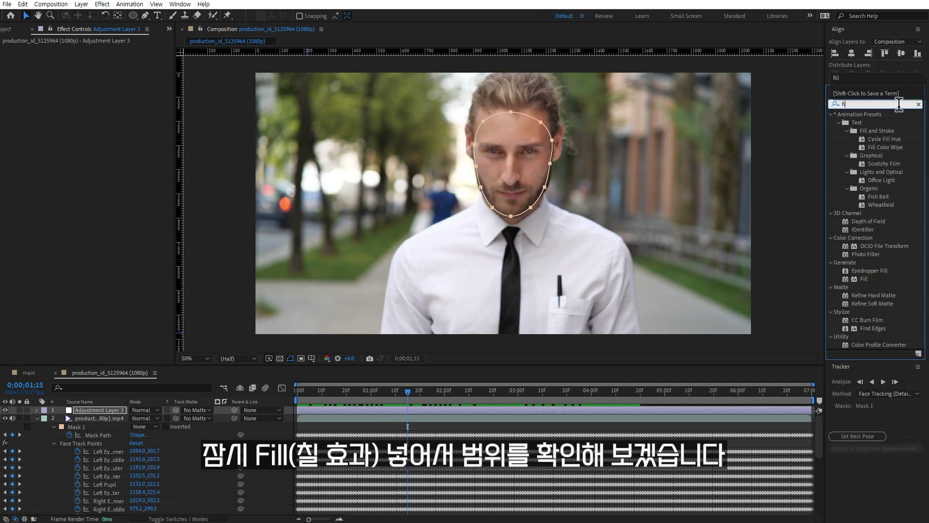
{"action": "double_click", "coordinate": [865, 171]}
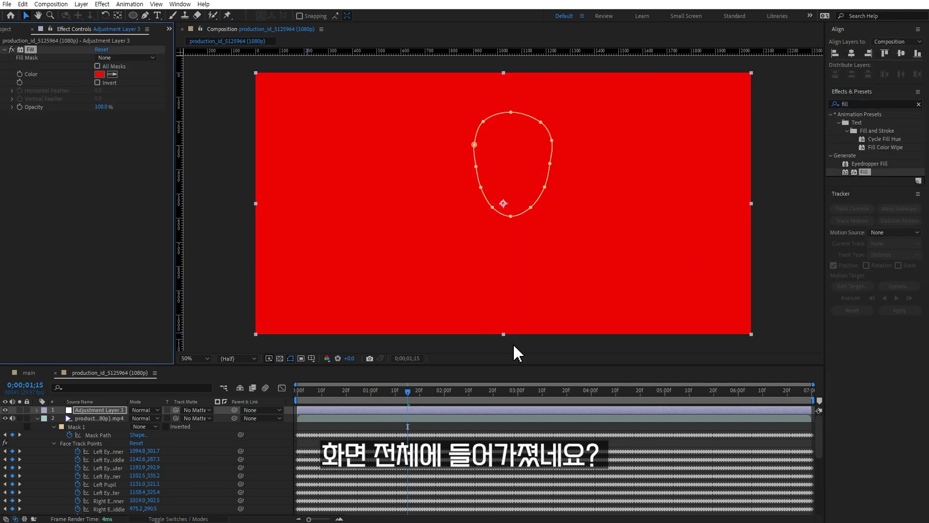
Set the adjustment layer's mask mode to Add and scrub to confirm the red fill tracks the face.
{"action": "key", "text": "m"}
{"action": "left_click", "coordinate": [145, 418]}
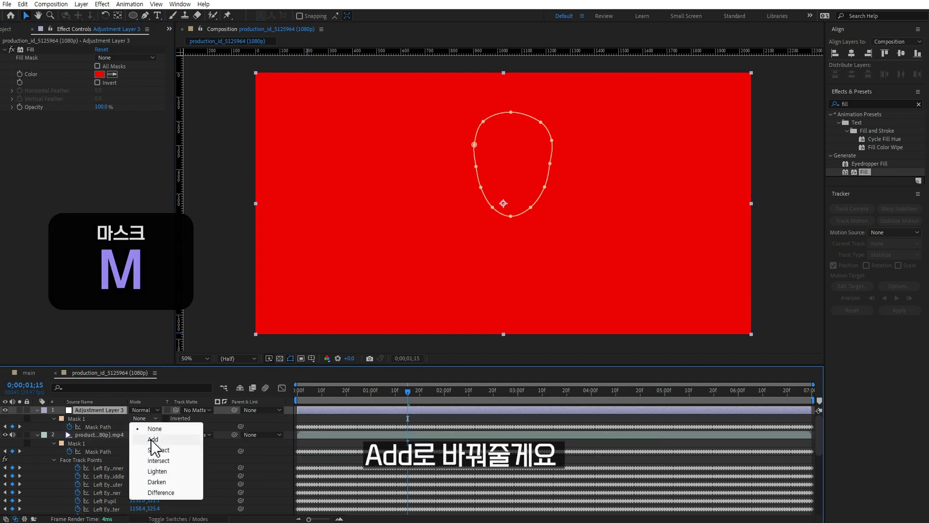
{"action": "left_click", "coordinate": [151, 435]}
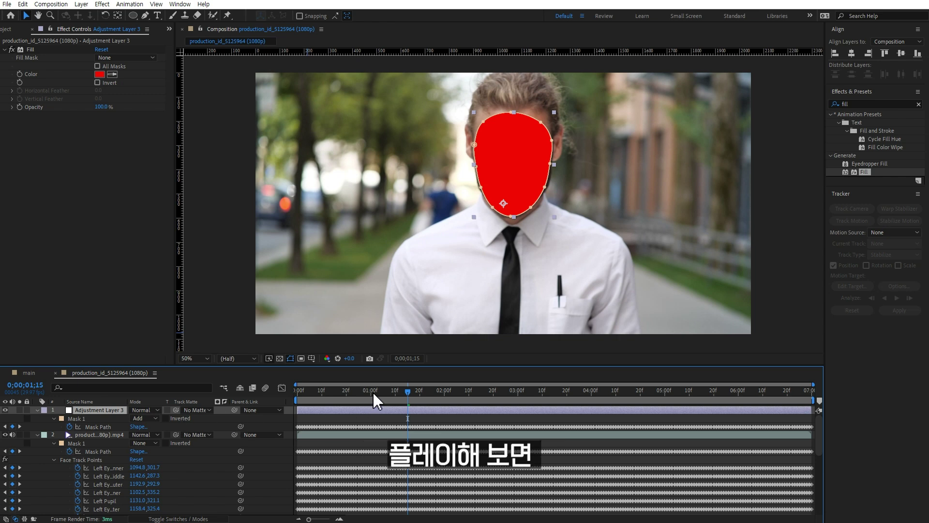
{"action": "mouse_move", "coordinate": [317, 394]}
{"action": "left_mouse_down"}
{"action": "mouse_move", "coordinate": [517, 393]}
{"action": "mouse_move", "coordinate": [481, 393]}
{"action": "left_mouse_up"}
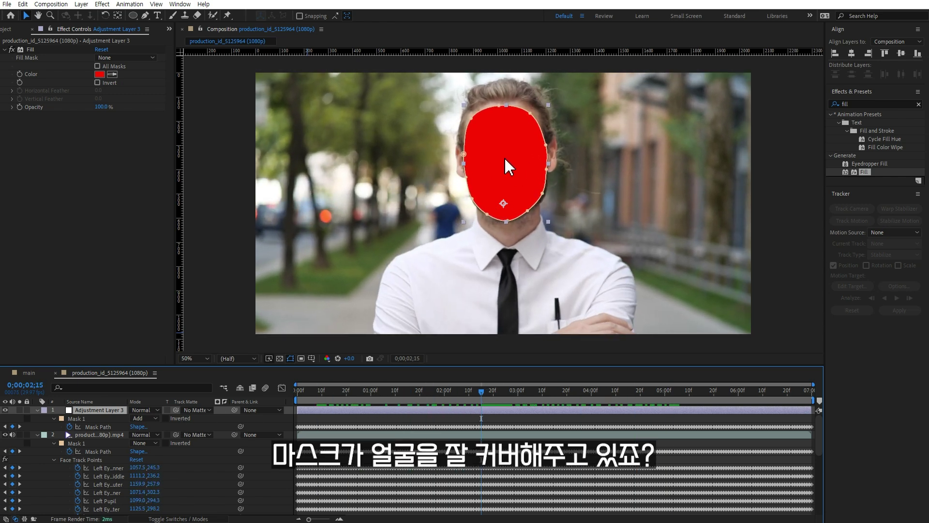
Apply Twirl to Adjustment Layer 3, switch off Fill, and set Twirl Center to 1022, 350.
{"action": "left_click", "coordinate": [891, 103]}
{"action": "type", "text": "tw"}
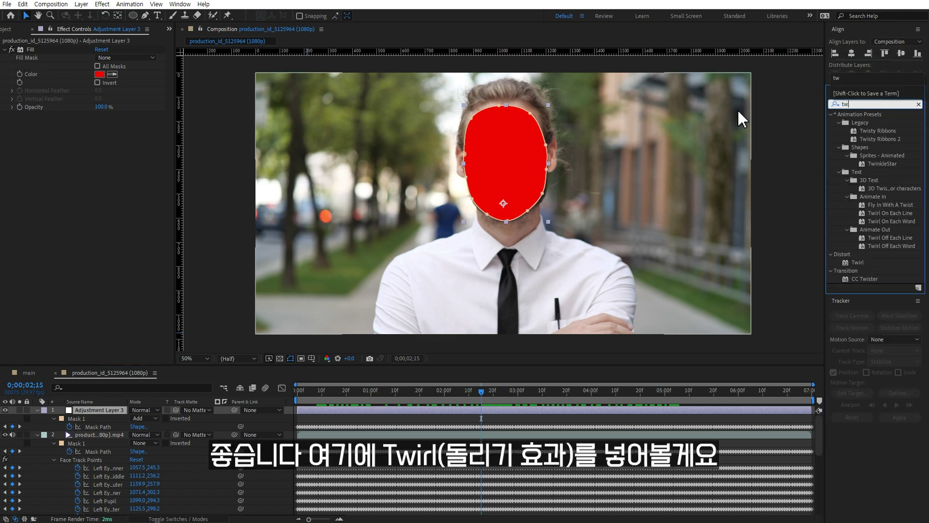
{"action": "type", "text": "ir"}
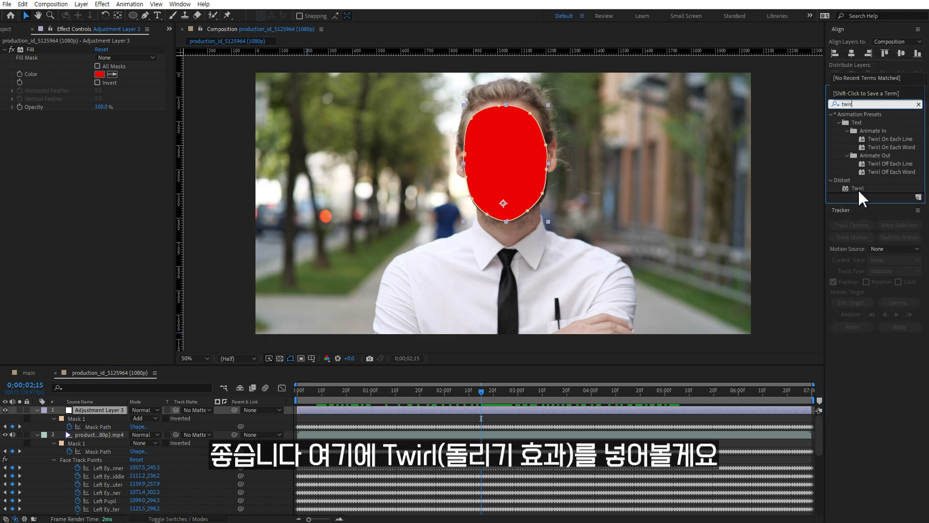
{"action": "left_click", "coordinate": [859, 188]}
{"action": "left_click_drag", "start_coordinate": [199, 173], "coordinate": [38, 161]}
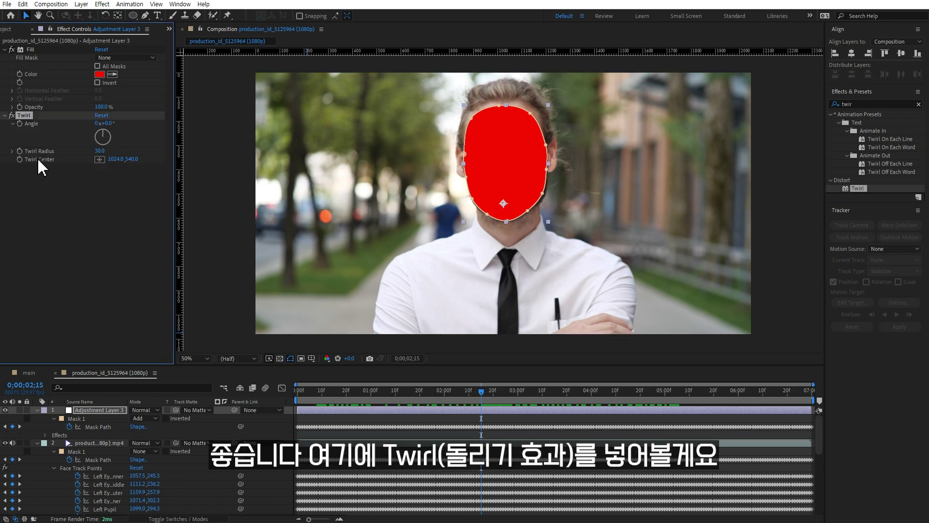
{"action": "left_click", "coordinate": [12, 50]}
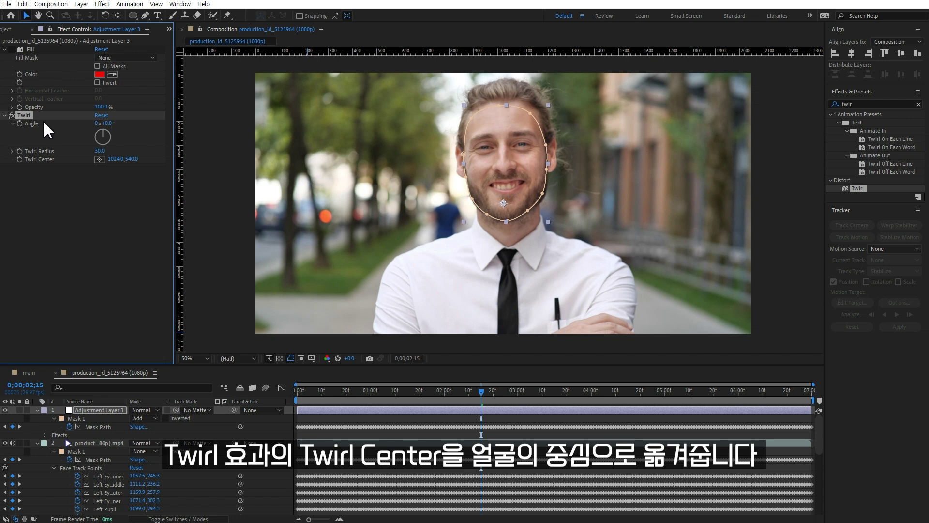
{"action": "left_click", "coordinate": [100, 160]}
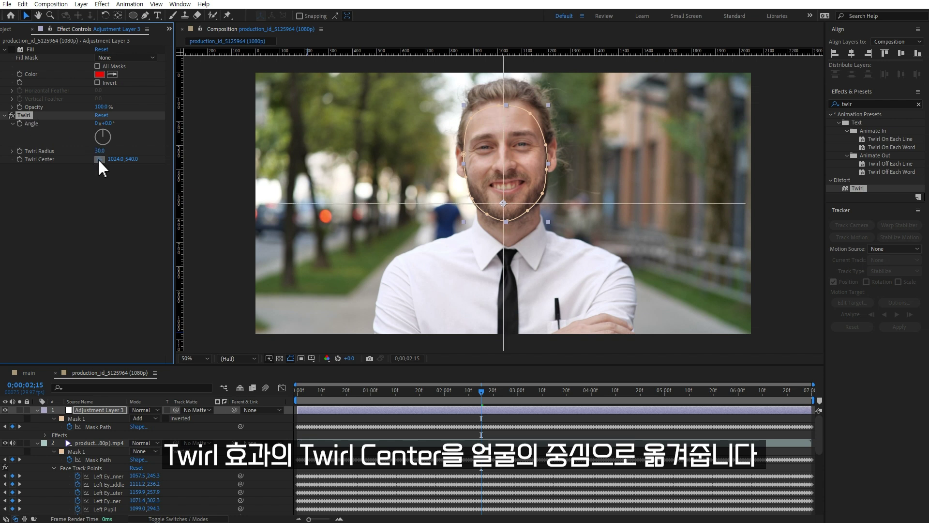
{"action": "left_click", "coordinate": [502, 158]}
Set Twirl Angle to 2x+74°, Radius to 49, Center to 1034, 384, and preview later frames.
{"action": "left_click", "coordinate": [120, 124]}
{"action": "left_click_drag", "start_coordinate": [119, 123], "coordinate": [306, 147]}
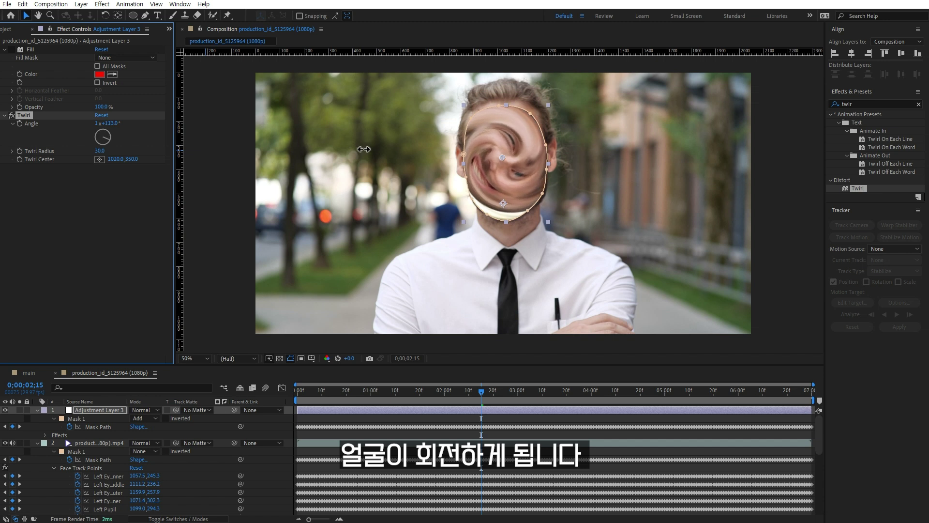
{"action": "left_click_drag", "start_coordinate": [307, 148], "coordinate": [537, 168]}
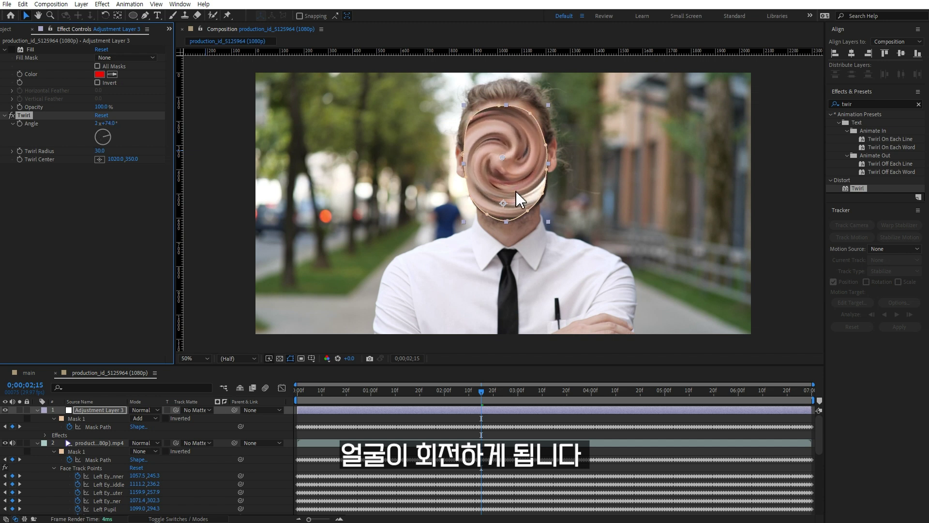
{"action": "left_click_drag", "start_coordinate": [100, 154], "coordinate": [110, 151]}
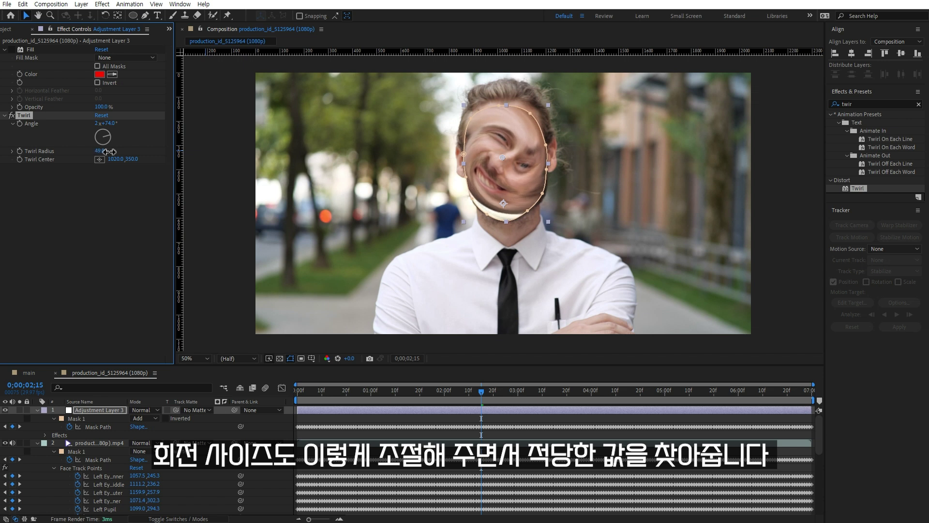
{"action": "left_click_drag", "start_coordinate": [503, 162], "coordinate": [509, 168]}
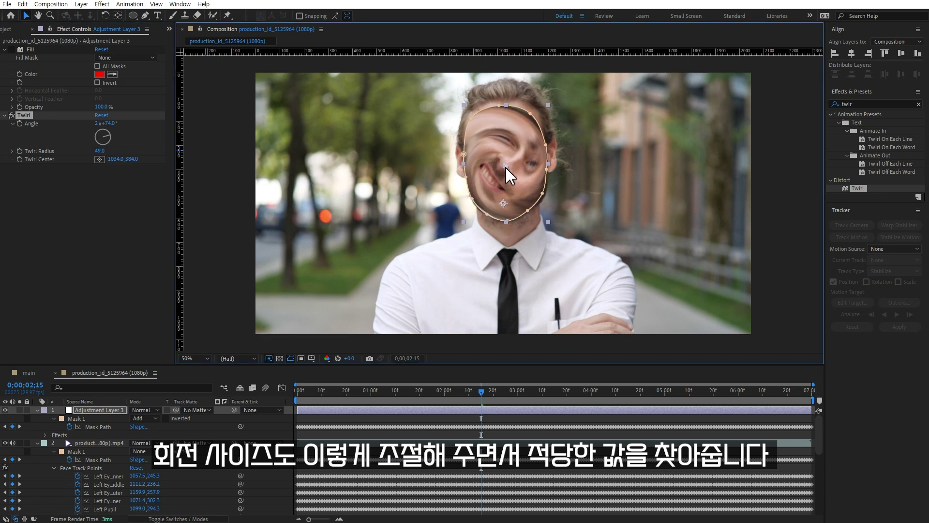
{"action": "mouse_move", "coordinate": [481, 398]}
{"action": "left_mouse_down"}
{"action": "mouse_move", "coordinate": [629, 402]}
{"action": "mouse_move", "coordinate": [510, 390]}
{"action": "mouse_move", "coordinate": [531, 391]}
{"action": "left_mouse_up"}
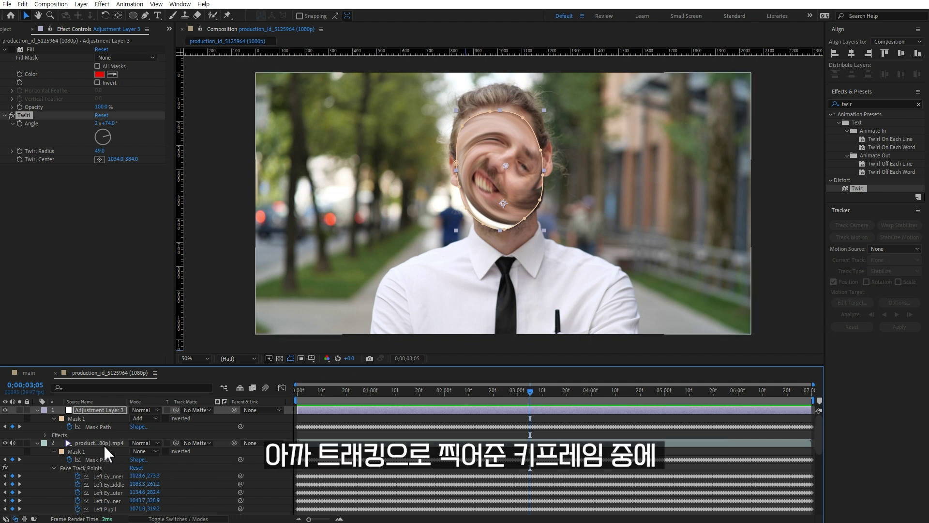
Hide Adjustment Layer 3 and display the footage's Face Track Points, locating Nose Tip at 999.2, 429.1.
{"action": "left_click", "coordinate": [4, 410]}
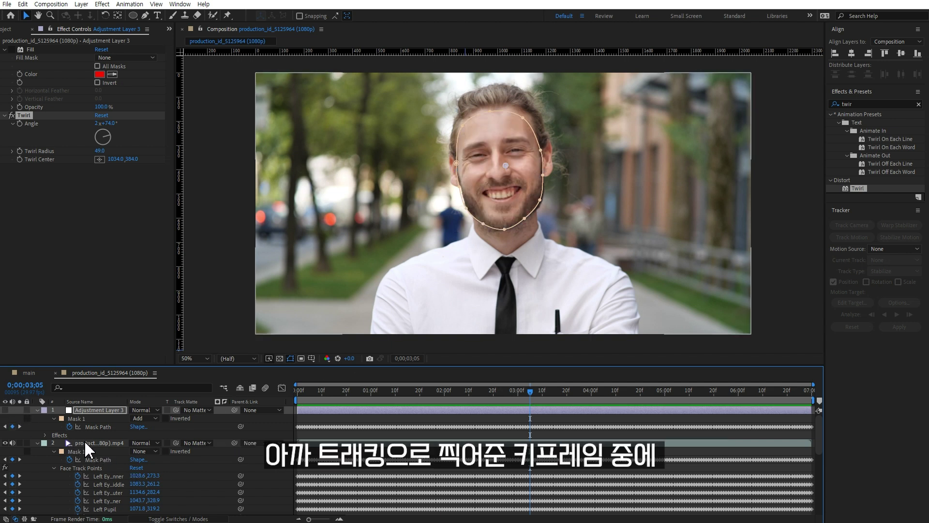
{"action": "left_click", "coordinate": [84, 441]}
{"action": "left_click", "coordinate": [89, 468]}
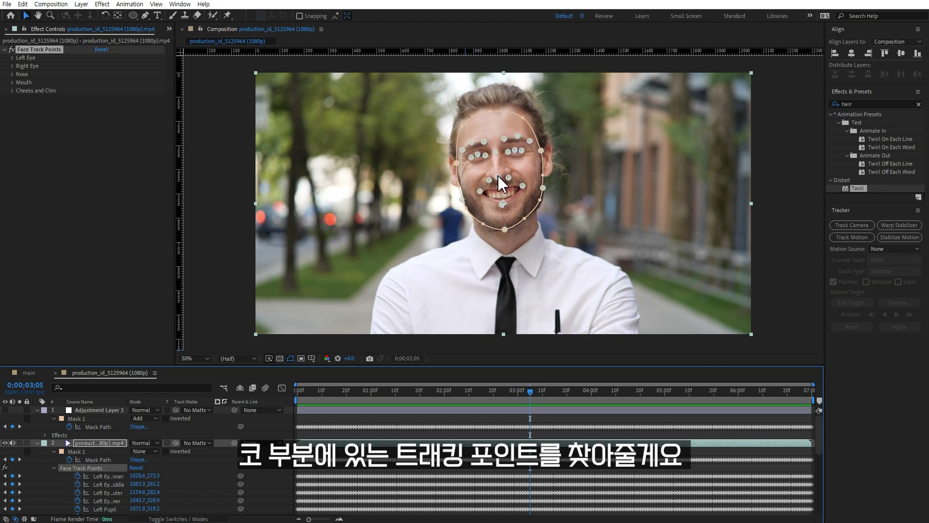
{"action": "left_click", "coordinate": [503, 175]}
{"action": "scroll", "coordinate": [129, 477], "scroll_direction": "down", "scroll_amount": 3}
{"action": "scroll", "coordinate": [126, 479], "scroll_direction": "down", "scroll_amount": 2}
{"action": "left_click", "coordinate": [103, 460]}
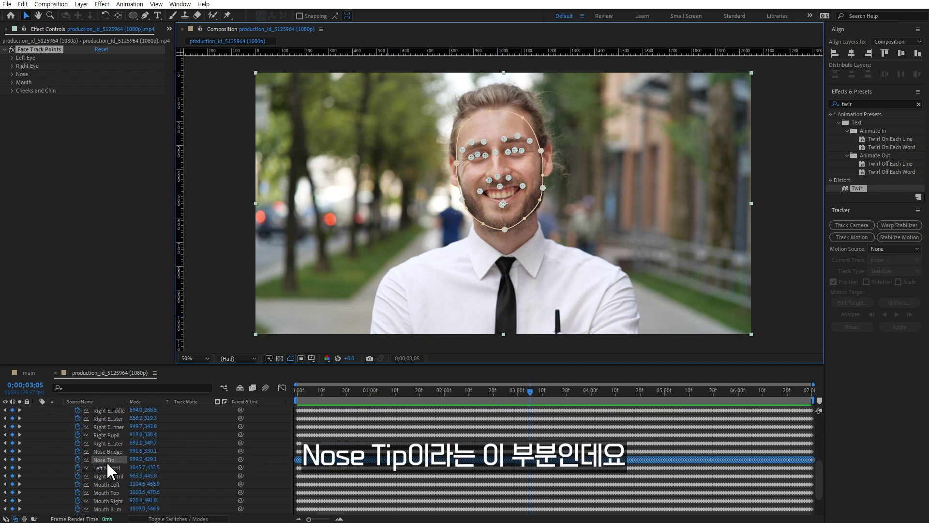
{"action": "scroll", "coordinate": [65, 455], "scroll_direction": "up", "scroll_amount": 5}
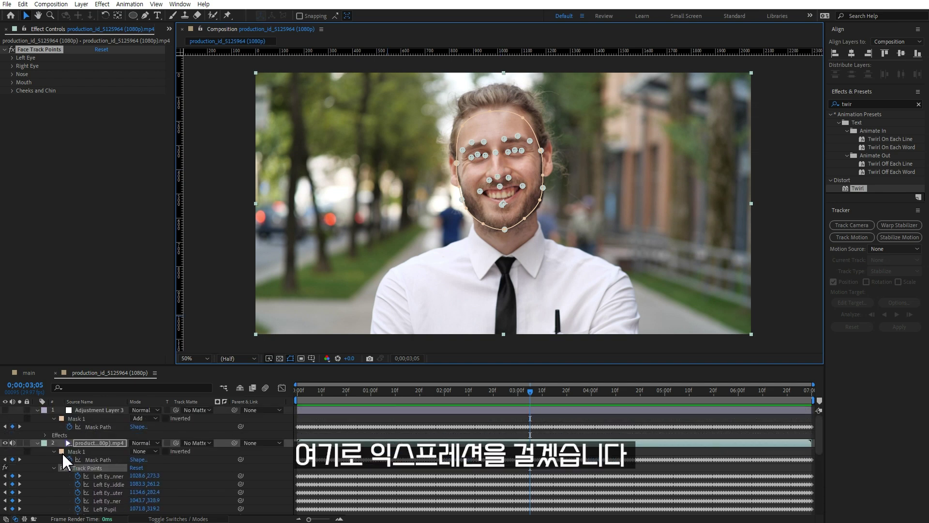
Add an expression to Twirl Center and pickwhip it to the Nose Tip track point.
{"action": "left_click_drag", "start_coordinate": [260, 366], "coordinate": [260, 331]}
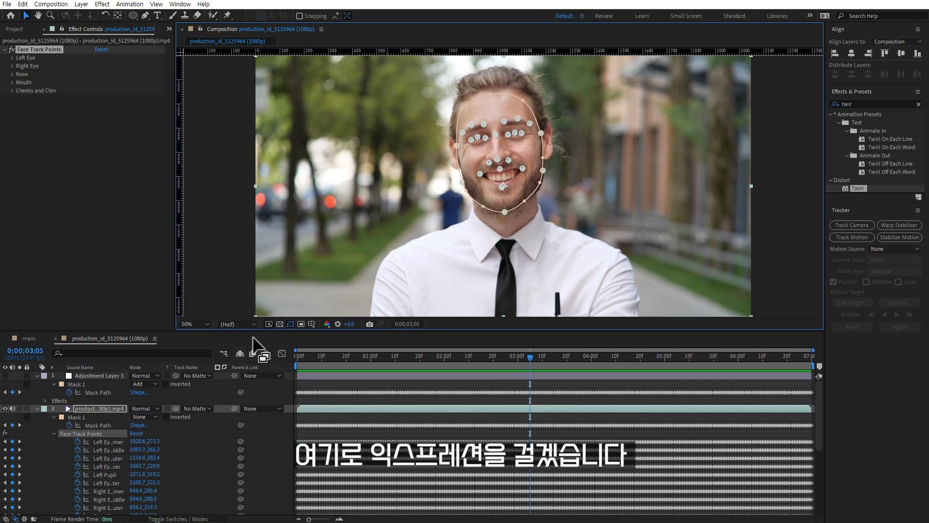
{"action": "left_click", "coordinate": [98, 376]}
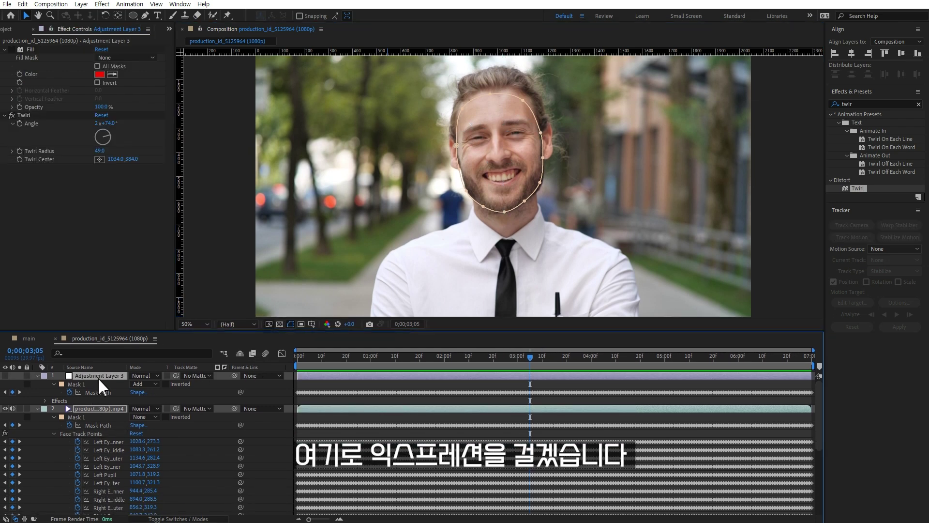
{"action": "left_click", "coordinate": [19, 159], "text": "alt"}
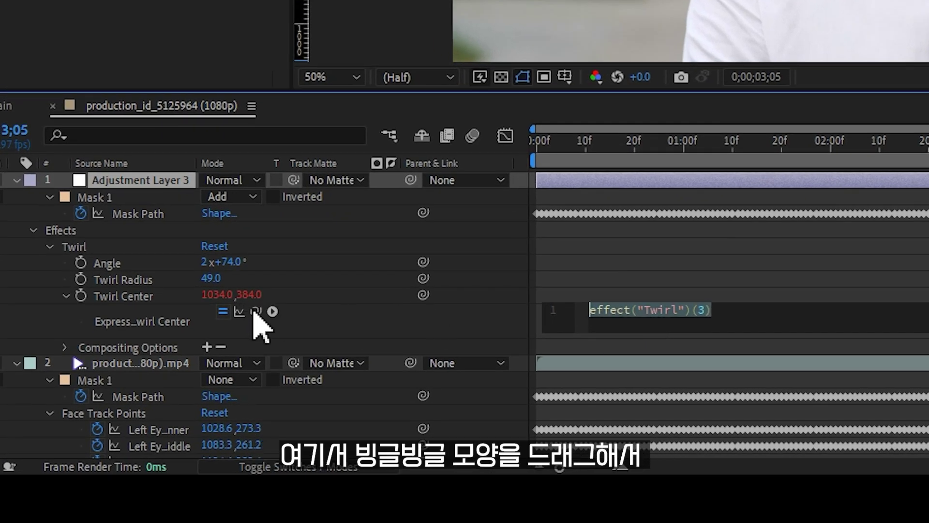
{"action": "mouse_move", "coordinate": [255, 311]}
{"action": "left_mouse_down"}
{"action": "mouse_move", "coordinate": [183, 455]}
{"action": "mouse_move", "coordinate": [197, 390]}
{"action": "left_mouse_up"}
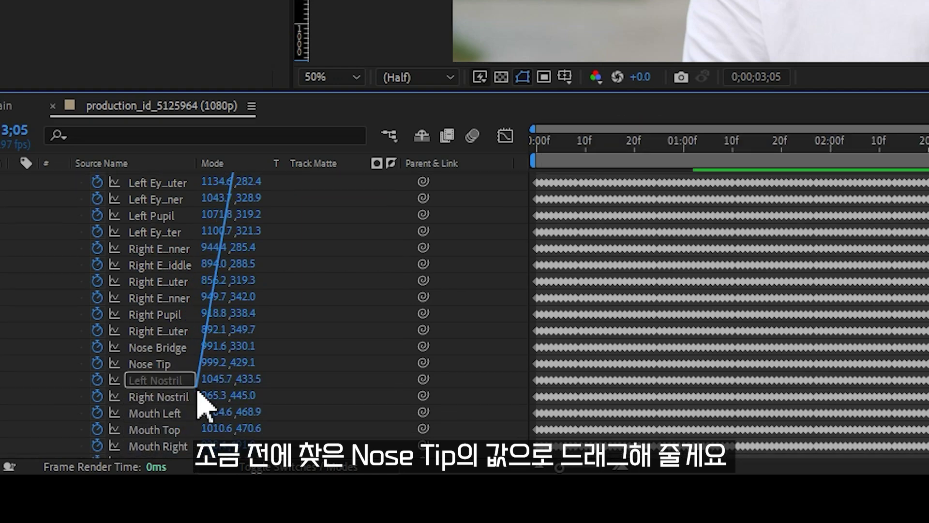
{"action": "left_click_drag", "start_coordinate": [197, 391], "coordinate": [144, 366]}
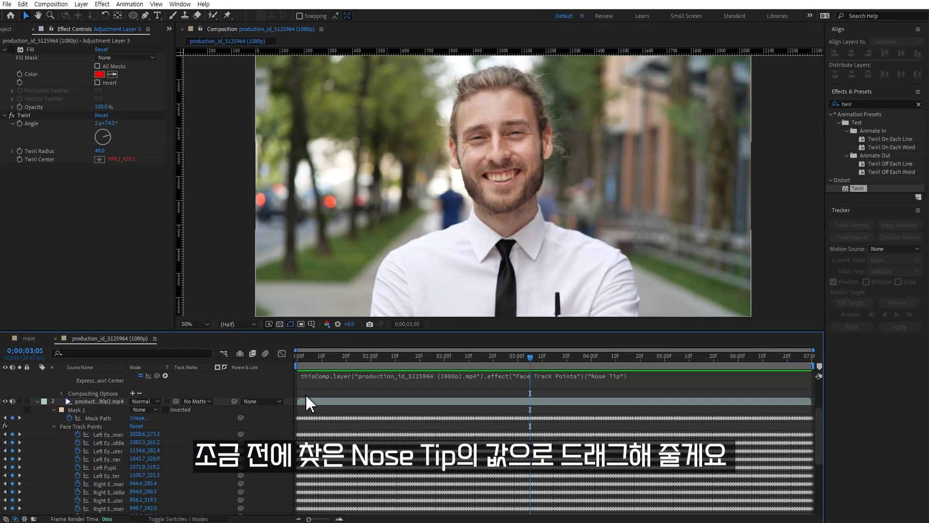
{"action": "left_click_drag", "start_coordinate": [306, 396], "coordinate": [448, 344]}
{"action": "scroll", "coordinate": [52, 390], "scroll_direction": "up", "scroll_amount": 3}
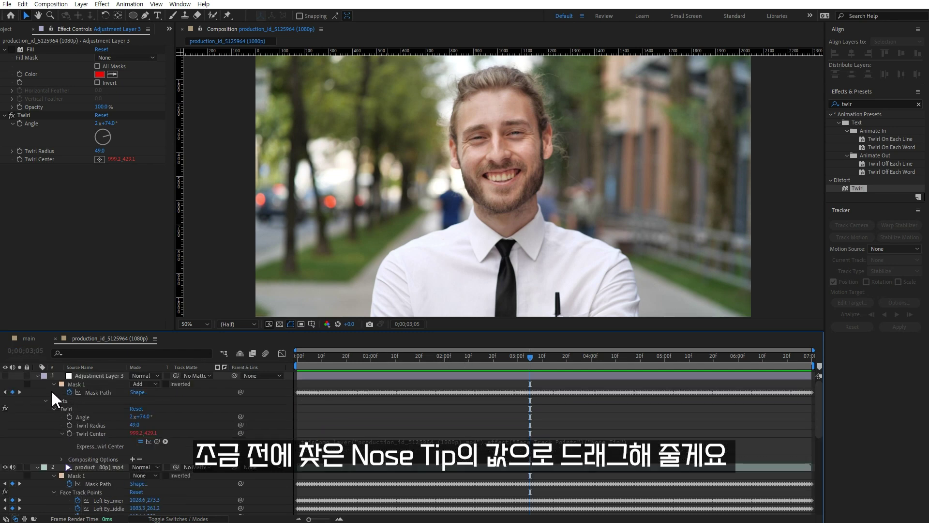
Turn Adjustment Layer 3 back on and preview later frames to check the twirl follows the nose.
{"action": "left_click", "coordinate": [5, 376]}
{"action": "left_click", "coordinate": [104, 376]}
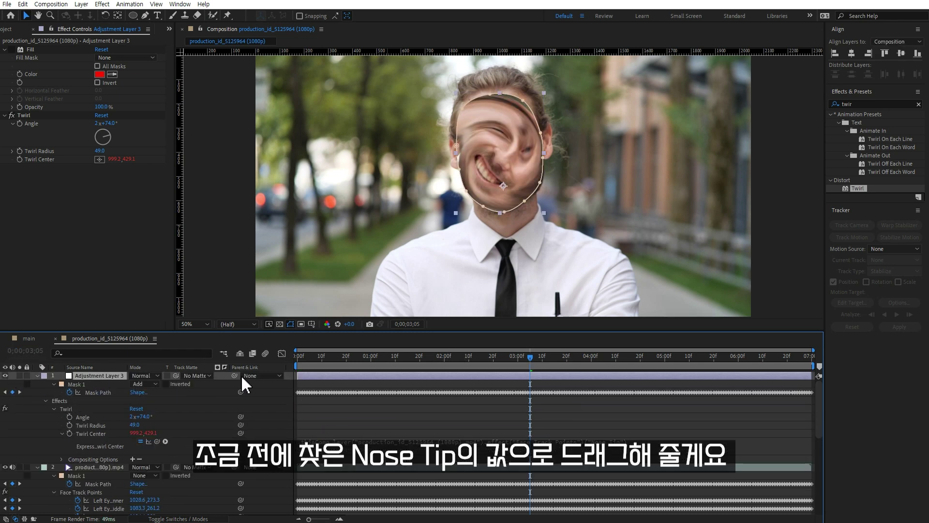
{"action": "left_click", "coordinate": [91, 433]}
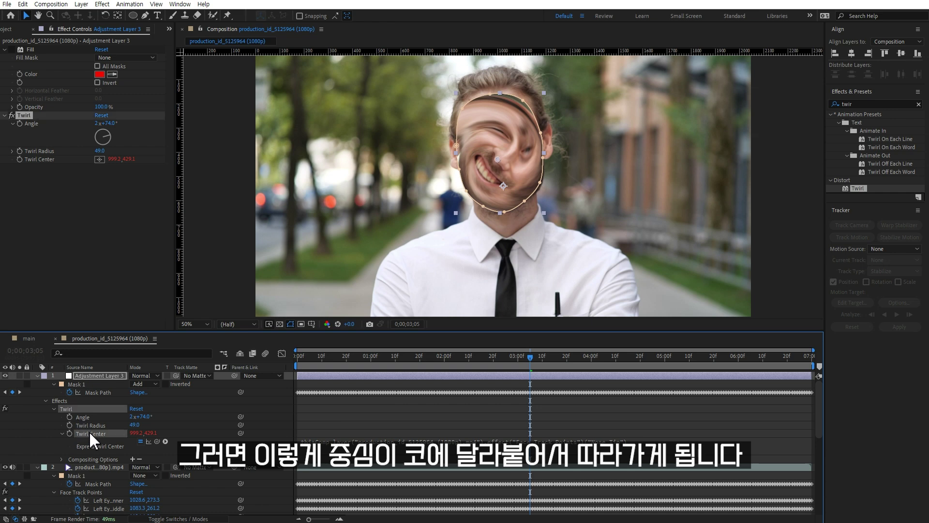
{"action": "mouse_move", "coordinate": [402, 357]}
{"action": "left_mouse_down"}
{"action": "mouse_move", "coordinate": [691, 369]}
{"action": "mouse_move", "coordinate": [489, 364]}
{"action": "left_mouse_up"}
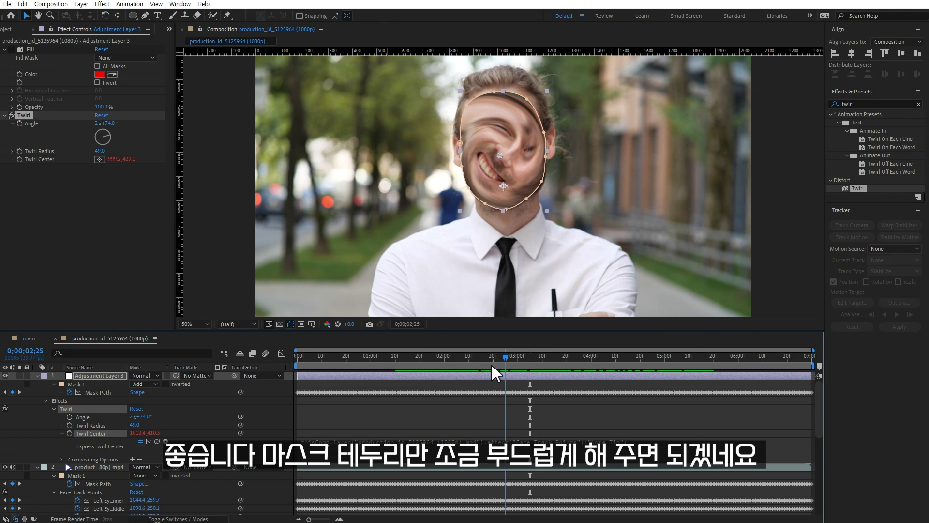
Feather the face mask on Adjustment Layer 3 to 450, 450 pixels and view the soft edge.
{"action": "left_click", "coordinate": [493, 405]}
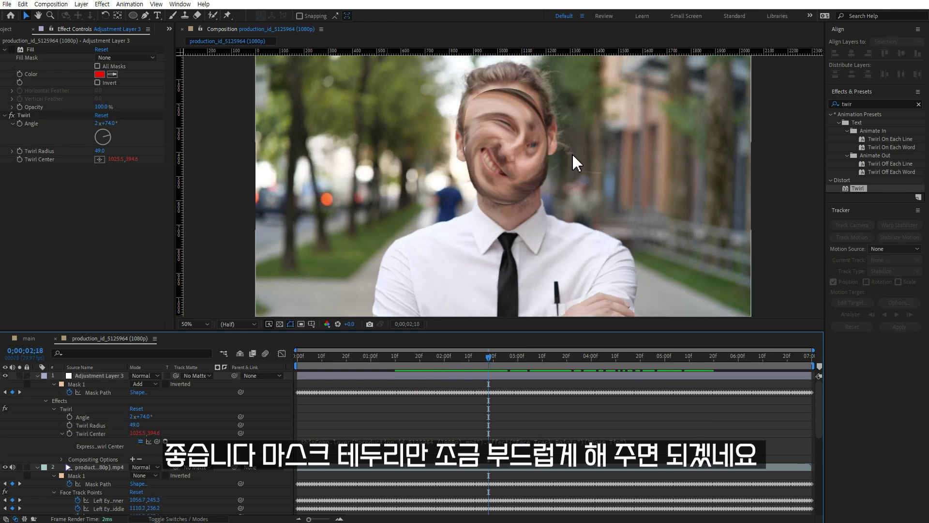
{"action": "left_click", "coordinate": [99, 377]}
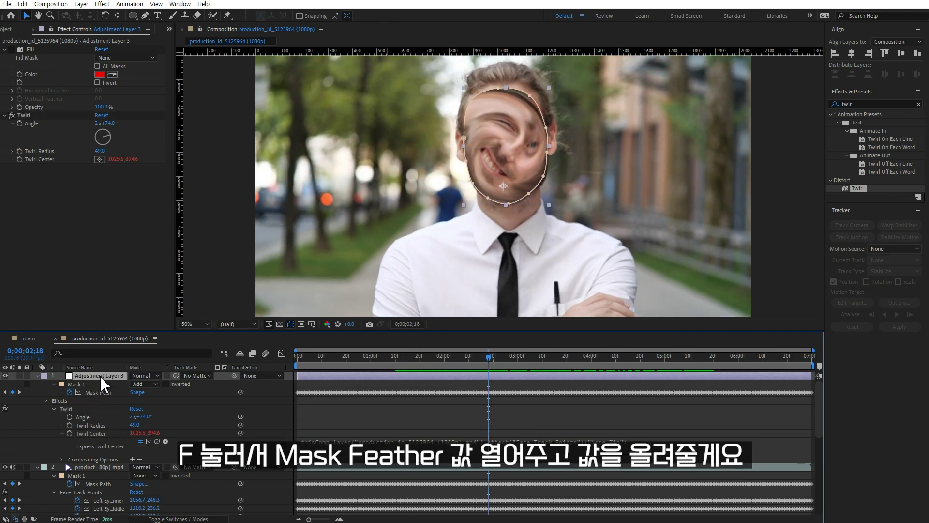
{"action": "key", "text": "f"}
{"action": "left_click_drag", "start_coordinate": [148, 393], "coordinate": [166, 390]}
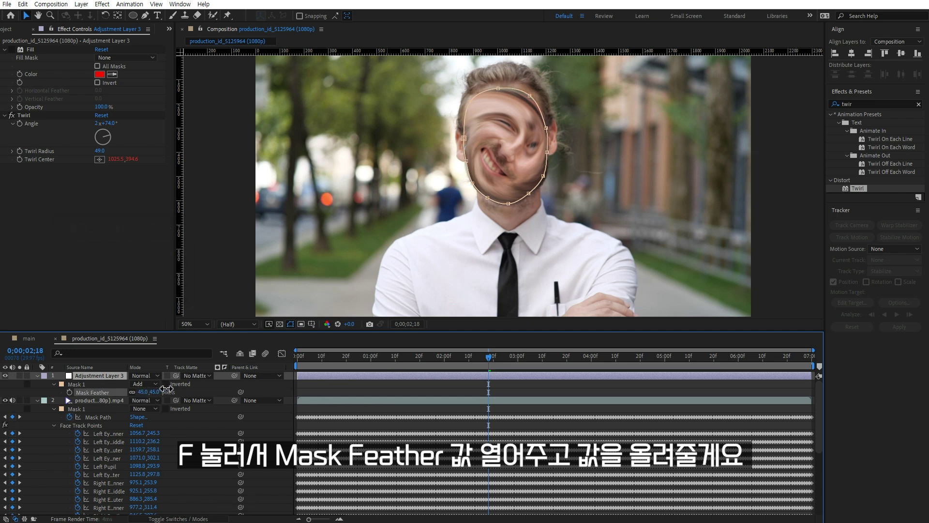
{"action": "left_click", "coordinate": [380, 394]}
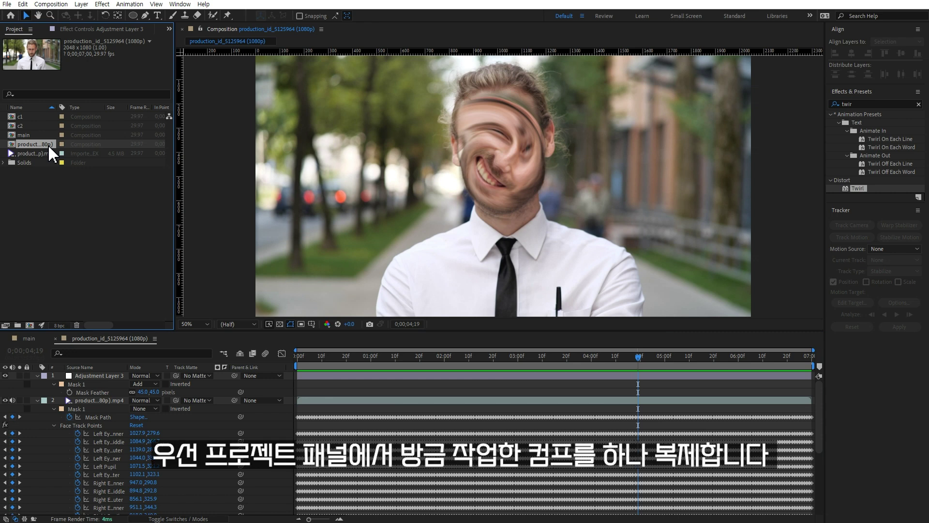
{"action": "key", "text": "ctrl+d"}
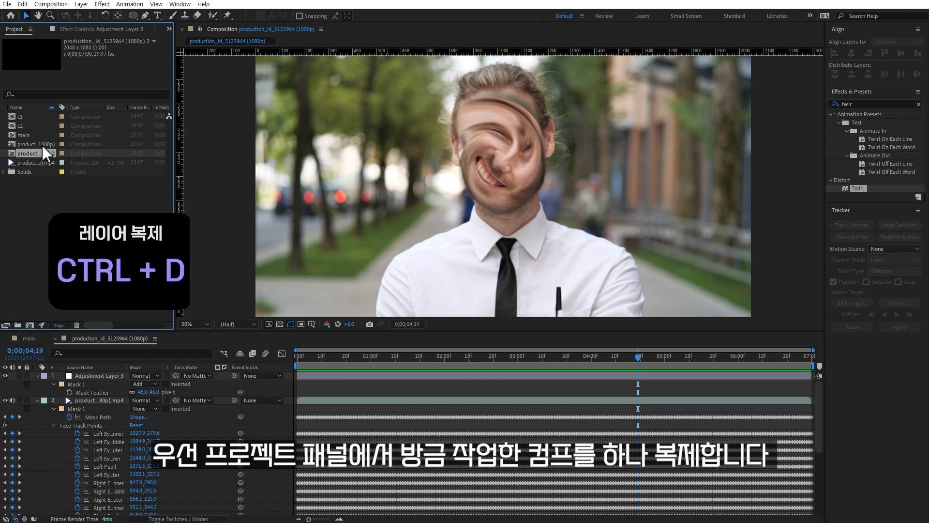
{"action": "double_click", "coordinate": [39, 152]}
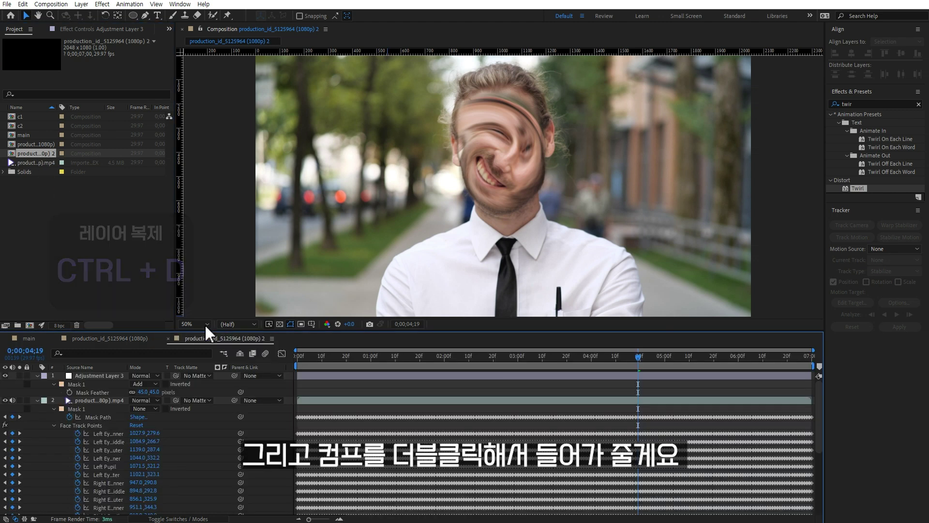
{"action": "left_click", "coordinate": [110, 377]}
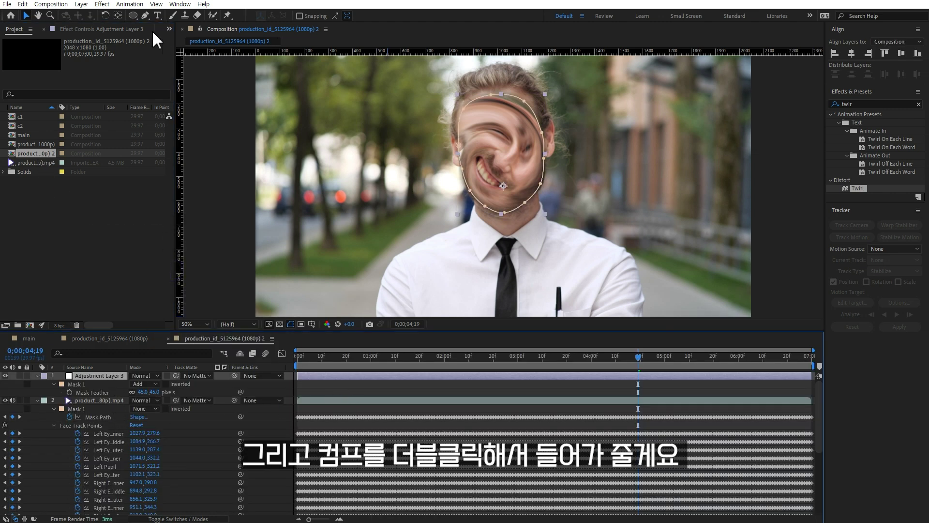
{"action": "left_click", "coordinate": [102, 28]}
{"action": "left_click", "coordinate": [28, 116]}
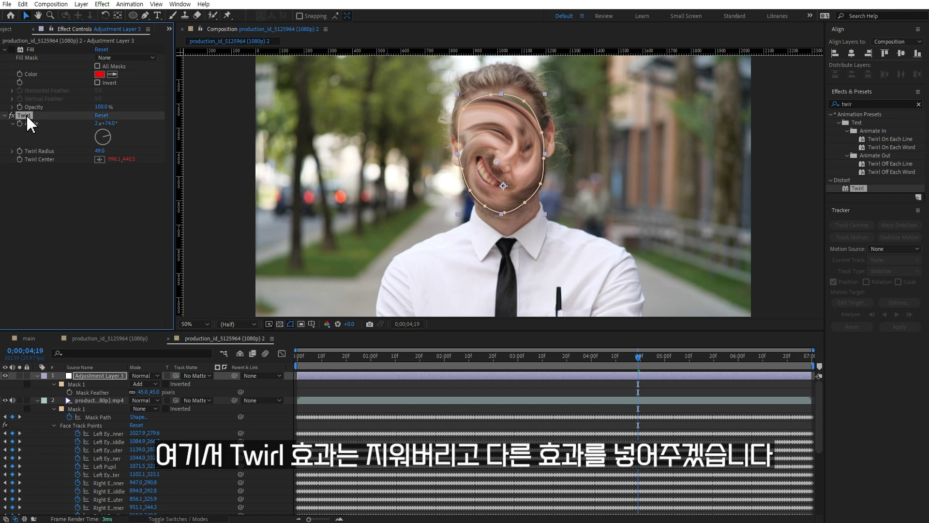
{"action": "key", "text": "Delete"}
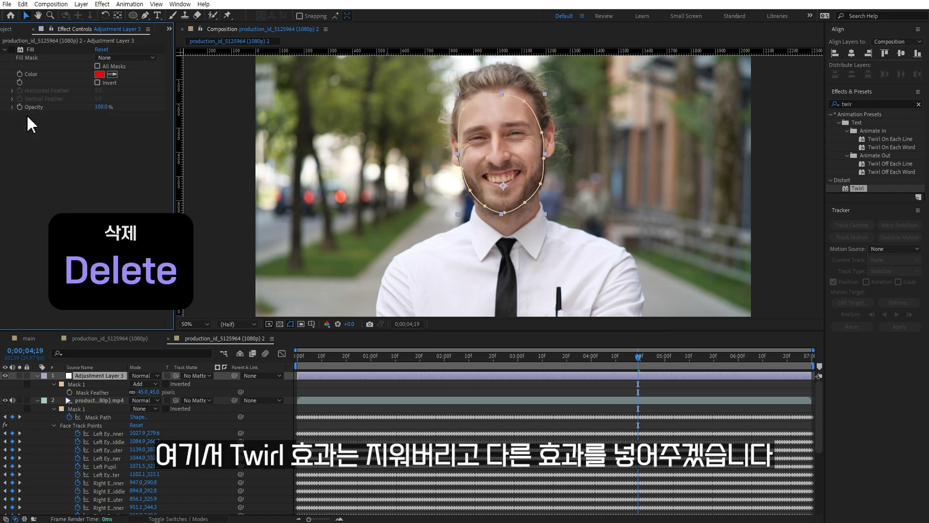
{"action": "left_click", "coordinate": [919, 104]}
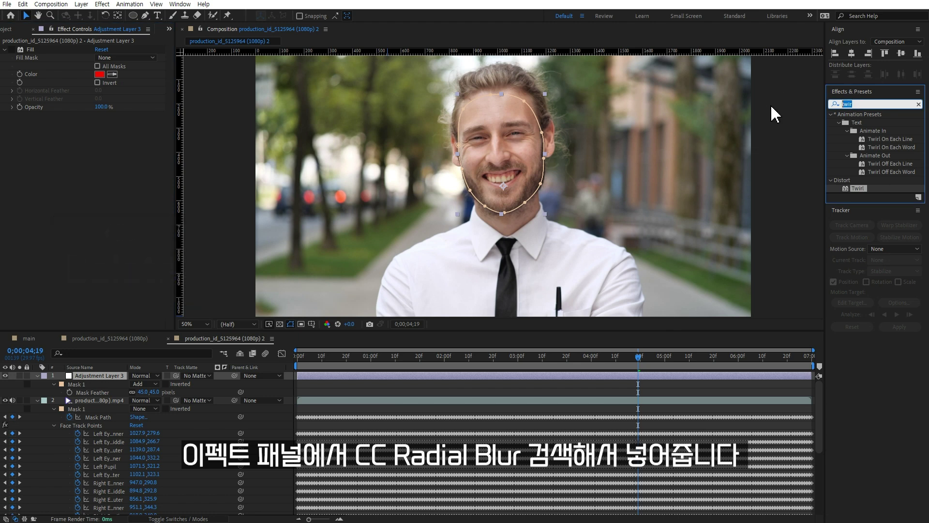
Apply CC Radial Blur as a Centered Zoom with Amount 150, centred on the face at 1000, 427.
{"action": "type", "text": "cc radi"}
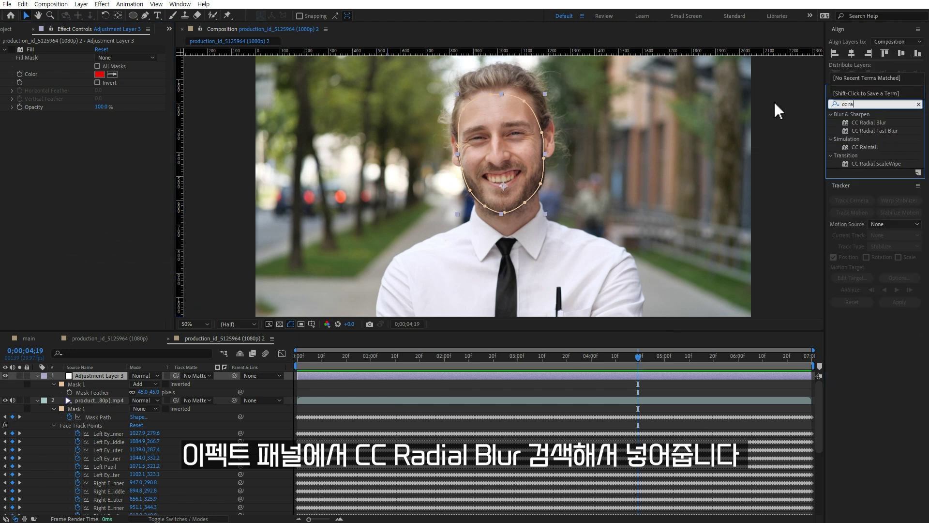
{"action": "double_click", "coordinate": [869, 123]}
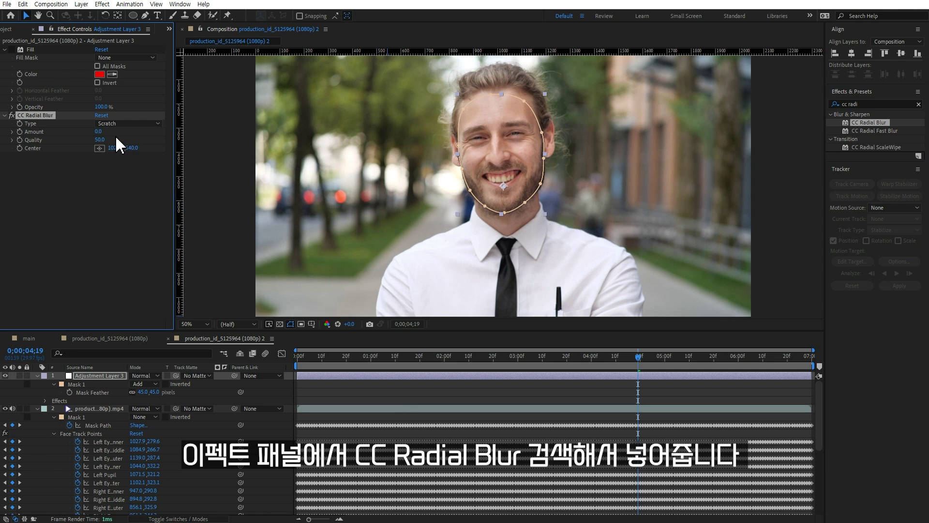
{"action": "left_click_drag", "start_coordinate": [98, 131], "coordinate": [106, 131]}
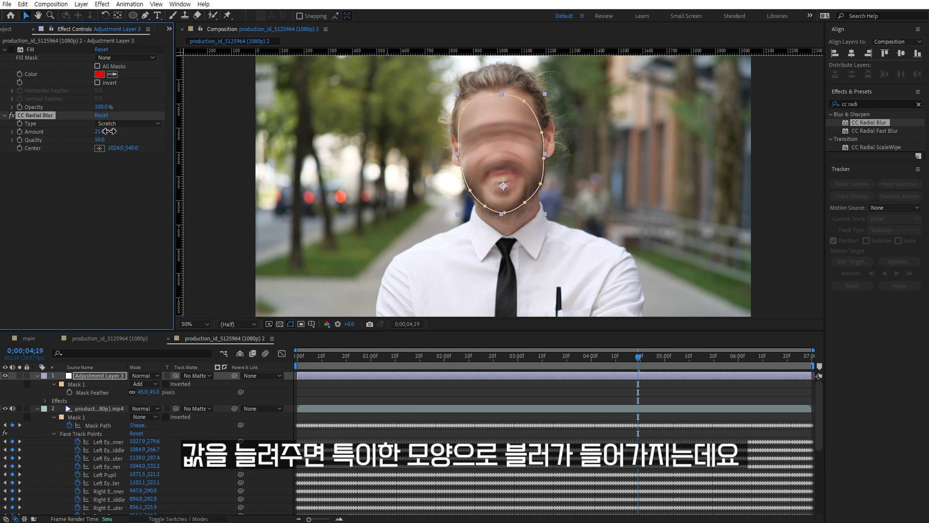
{"action": "left_click", "coordinate": [128, 123]}
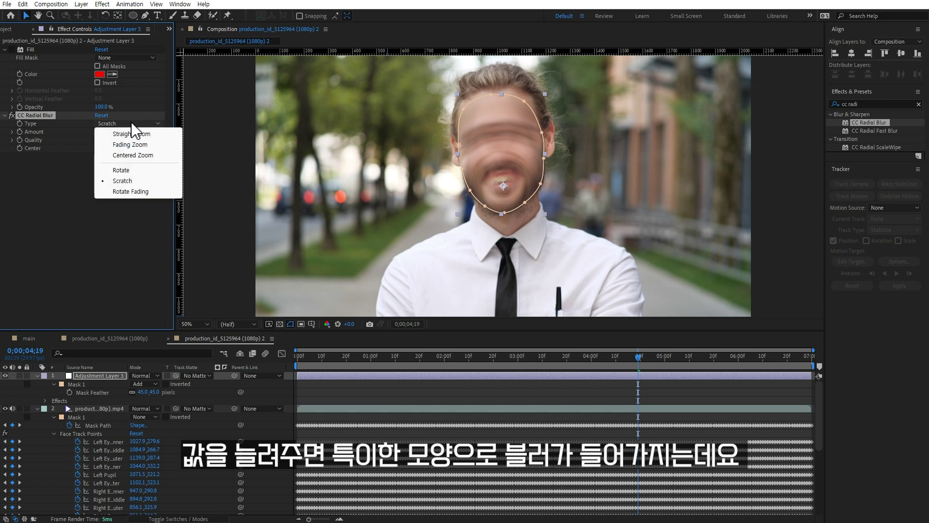
{"action": "left_click", "coordinate": [133, 156]}
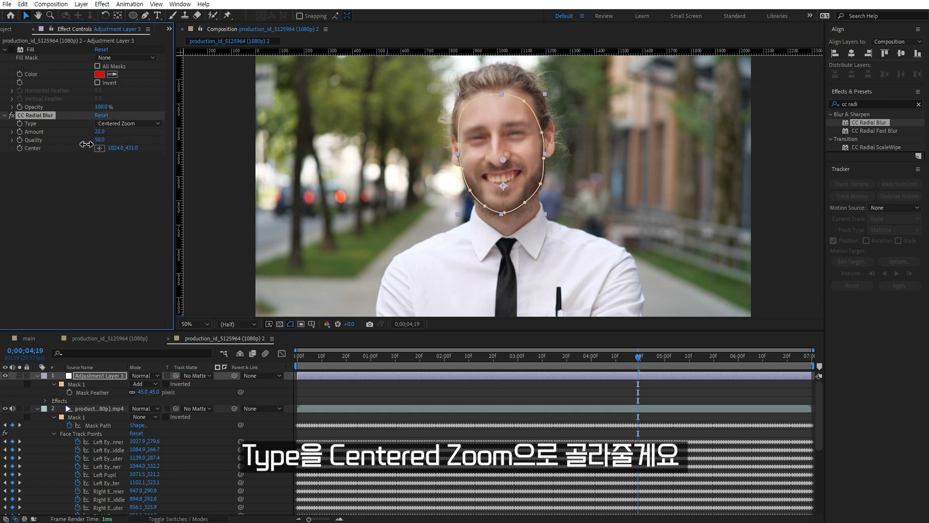
{"action": "left_click_drag", "start_coordinate": [505, 162], "coordinate": [502, 161]}
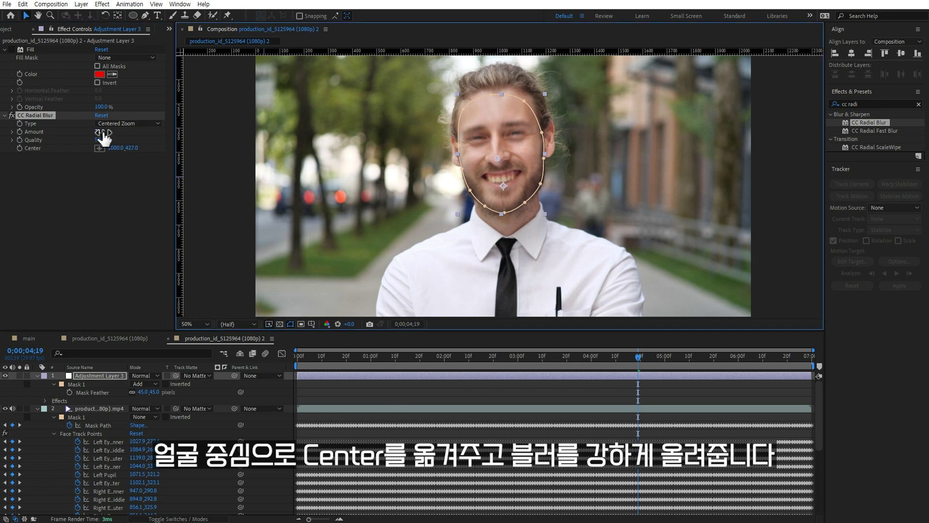
{"action": "left_click_drag", "start_coordinate": [103, 132], "coordinate": [170, 131]}
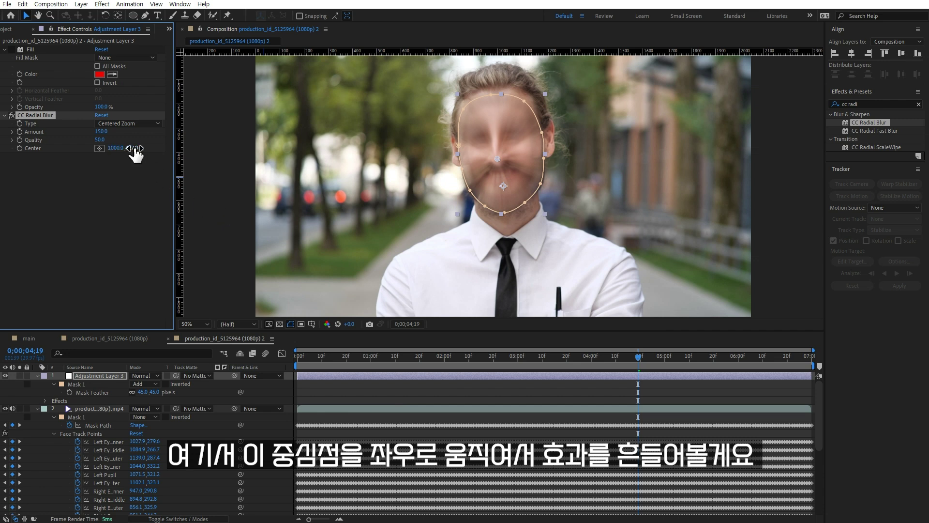
{"action": "left_click", "coordinate": [884, 102]}
{"action": "type", "text": "s"}
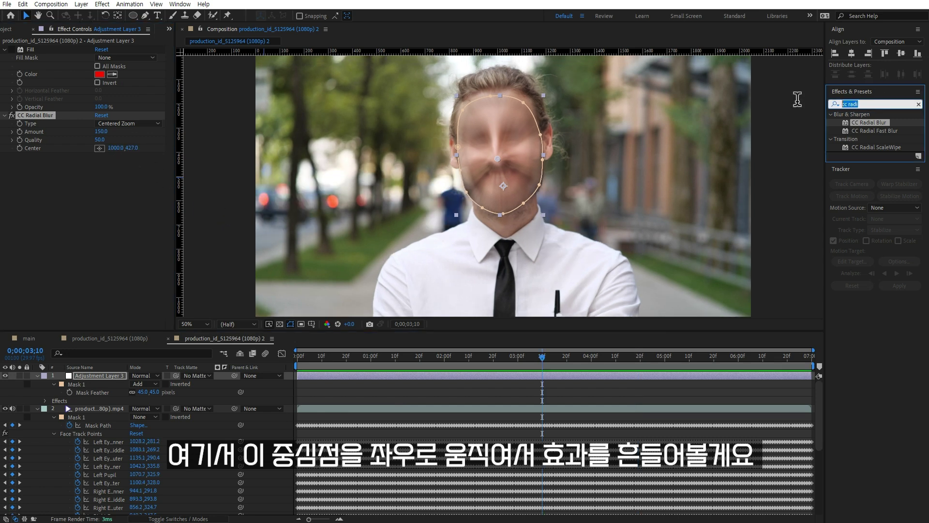
{"action": "type", "text": "lider"}
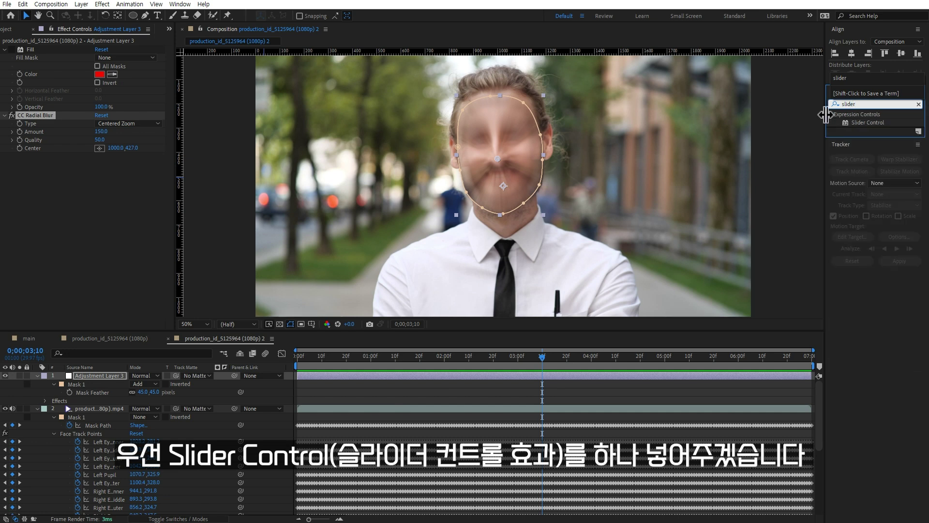
Add a Slider Control and drive the blur Center with the expression [slider, 427], fixing the duplicate bracket.
{"action": "left_click_drag", "start_coordinate": [876, 124], "coordinate": [146, 198]}
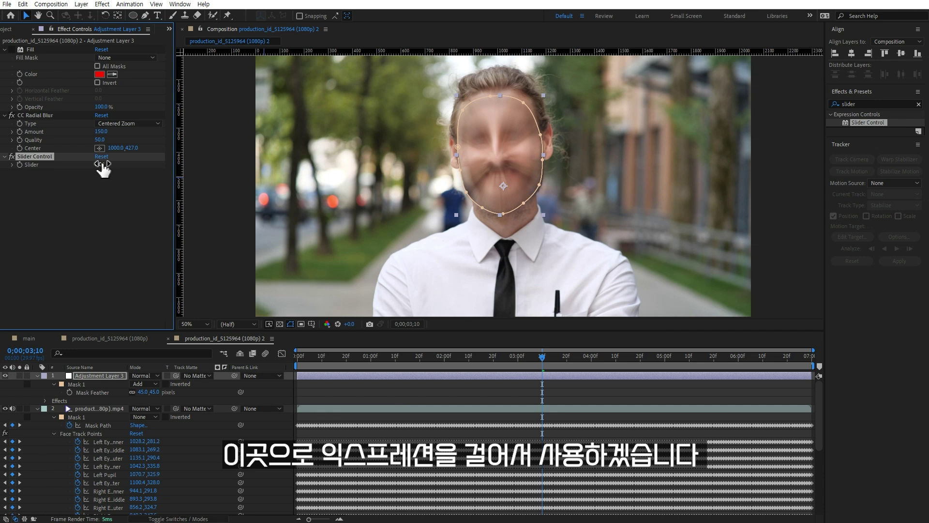
{"action": "left_click", "coordinate": [19, 148], "text": "alt"}
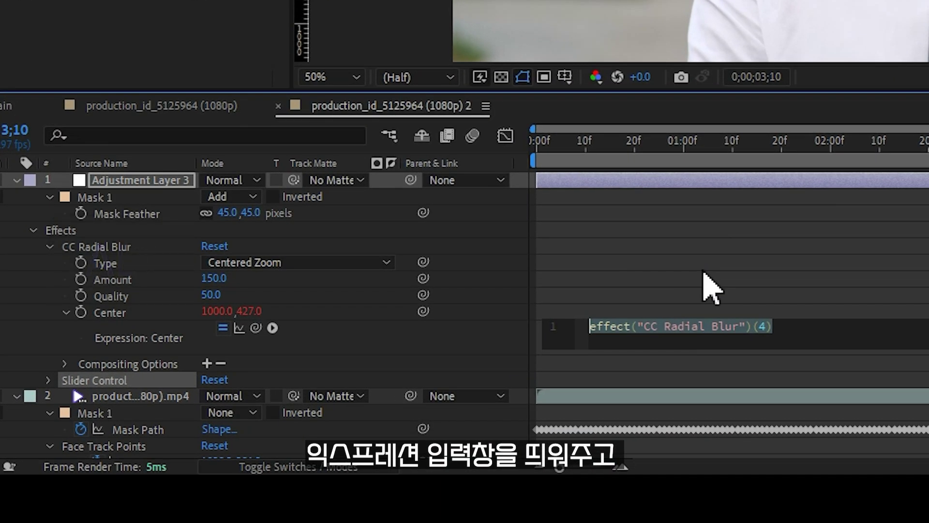
{"action": "type", "text": "["}
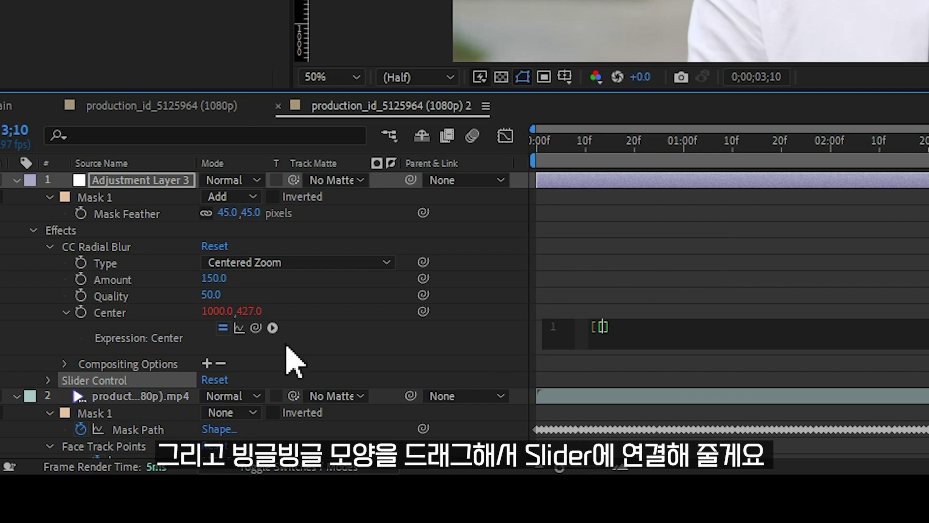
{"action": "left_click_drag", "start_coordinate": [256, 328], "coordinate": [75, 298]}
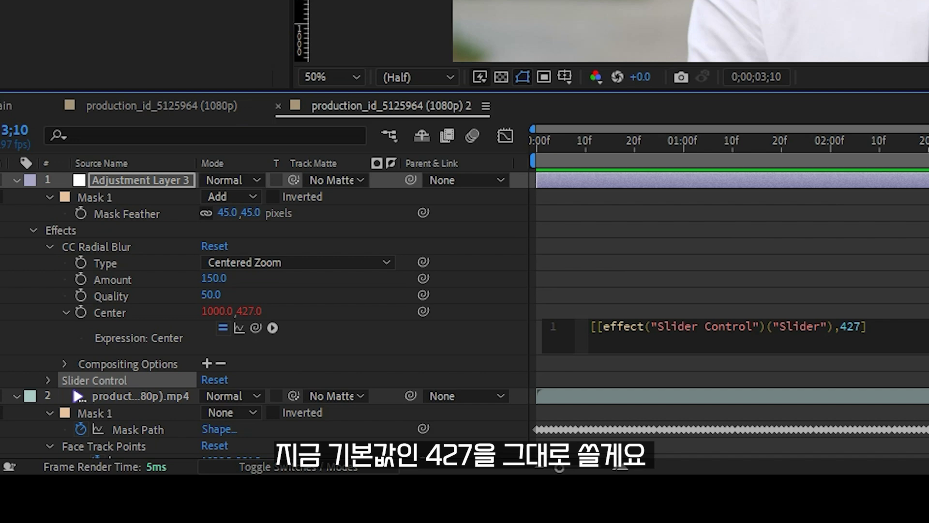
{"action": "key", "text": "KP_Enter"}
{"action": "left_click", "coordinate": [792, 333]}
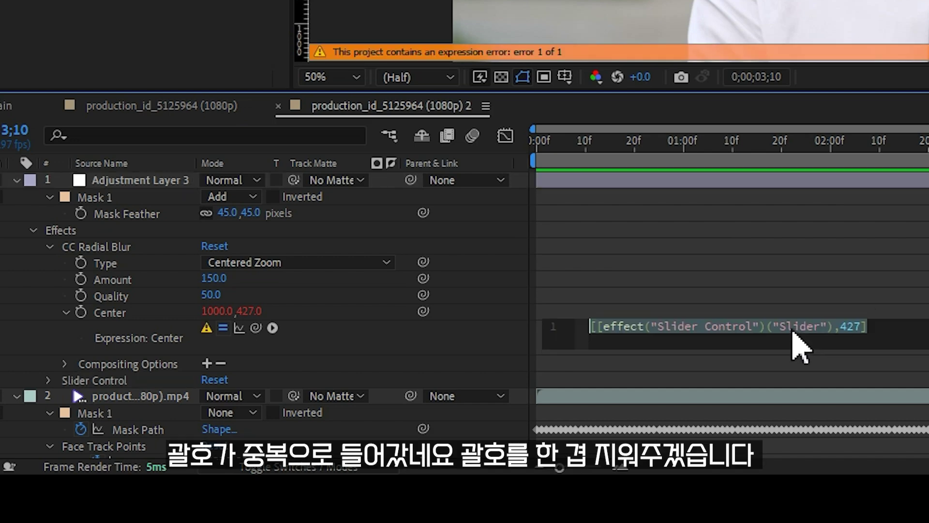
{"action": "left_click", "coordinate": [599, 332]}
{"action": "key", "text": "BackSpace"}
{"action": "key", "text": "KP_Enter"}
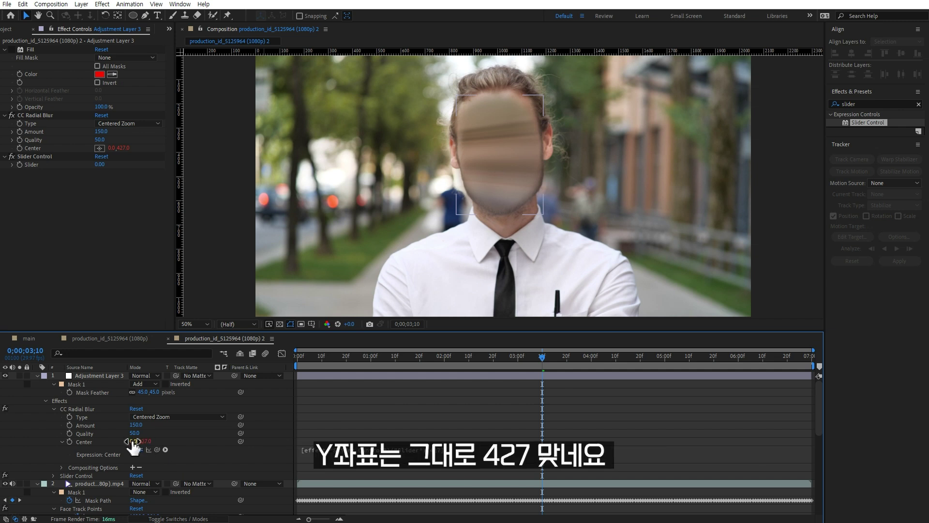
Set the Slider to 1000 and test how it shifts the blur centre.
{"action": "left_click", "coordinate": [101, 165]}
{"action": "type", "text": "1"}
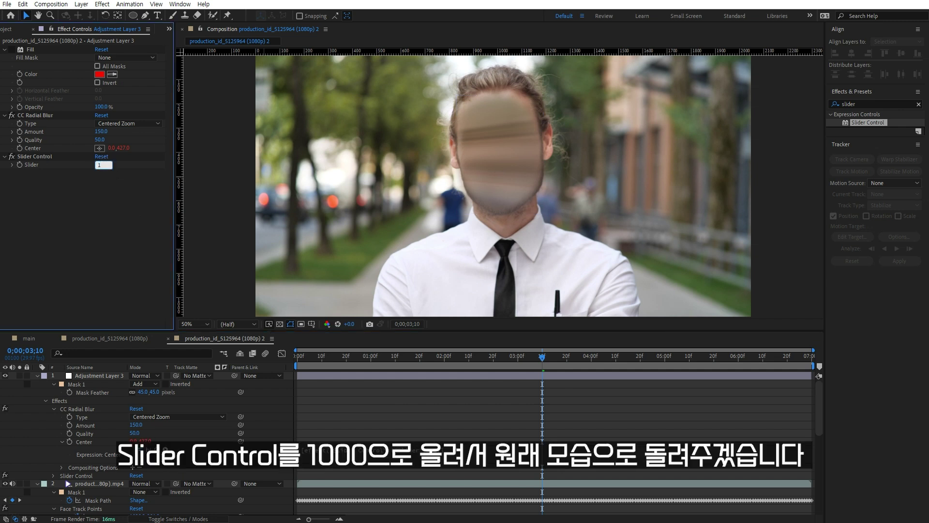
{"action": "type", "text": "00"}
{"action": "key", "text": "Return"}
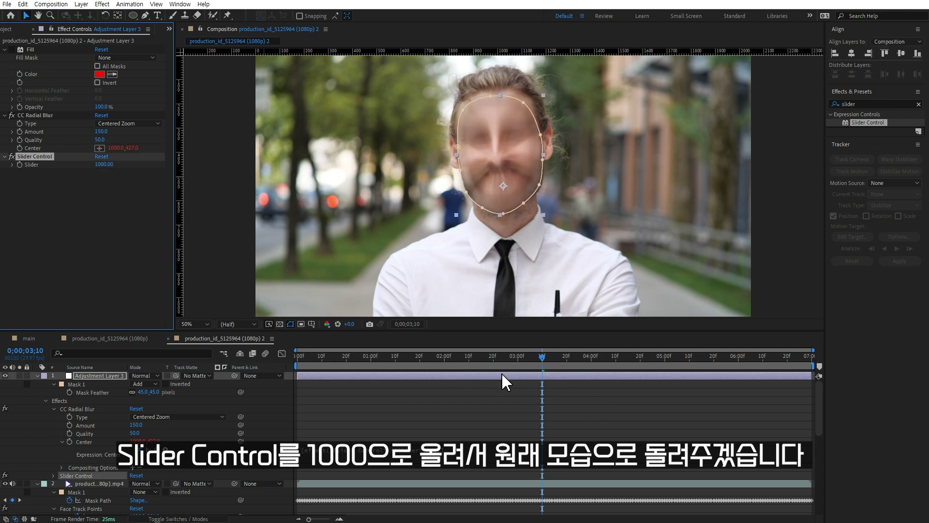
{"action": "mouse_move", "coordinate": [511, 361]}
{"action": "left_mouse_down"}
{"action": "mouse_move", "coordinate": [419, 364]}
{"action": "mouse_move", "coordinate": [508, 364]}
{"action": "left_mouse_up"}
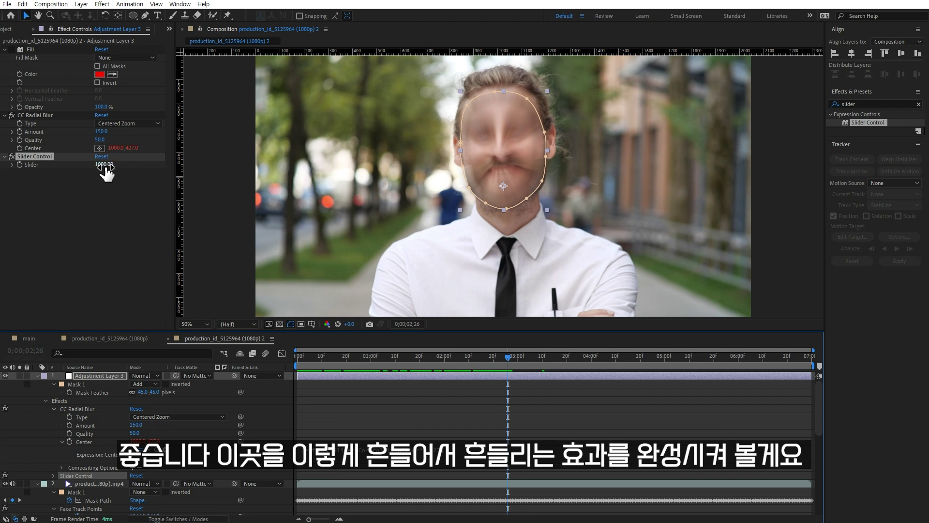
{"action": "left_click_drag", "start_coordinate": [103, 166], "coordinate": [125, 175]}
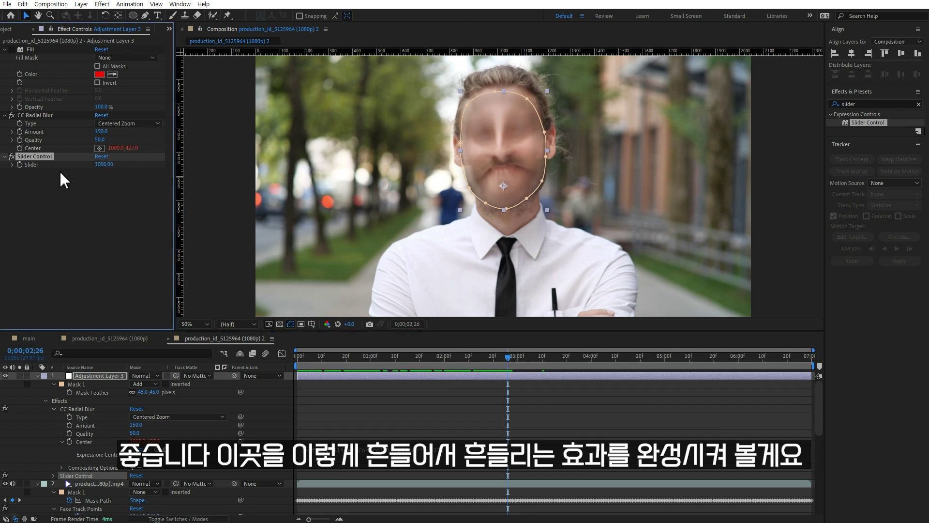
{"action": "left_click", "coordinate": [20, 164], "text": "alt"}
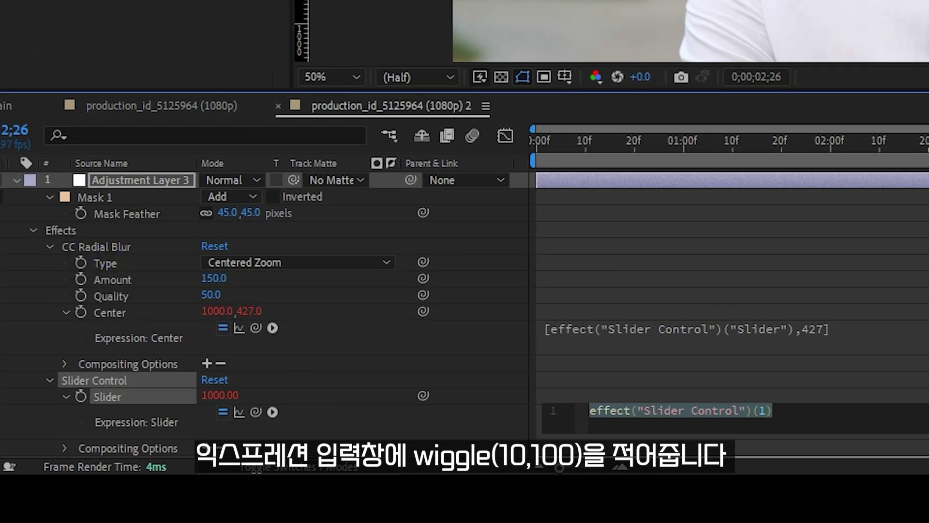
Give the Slider a wiggle(10,100) expression and scrub back in time to check the jitter.
{"action": "type", "text": "wiggle"}
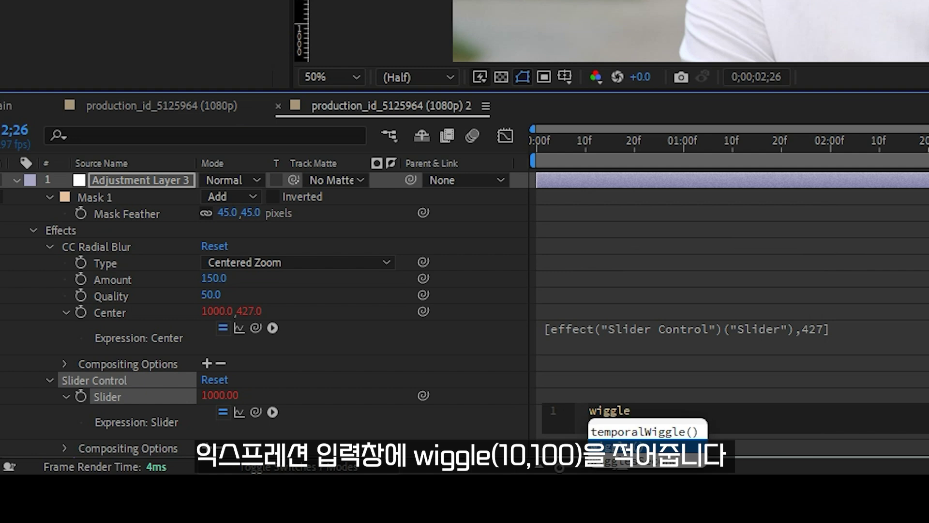
{"action": "type", "text": "(10,100"}
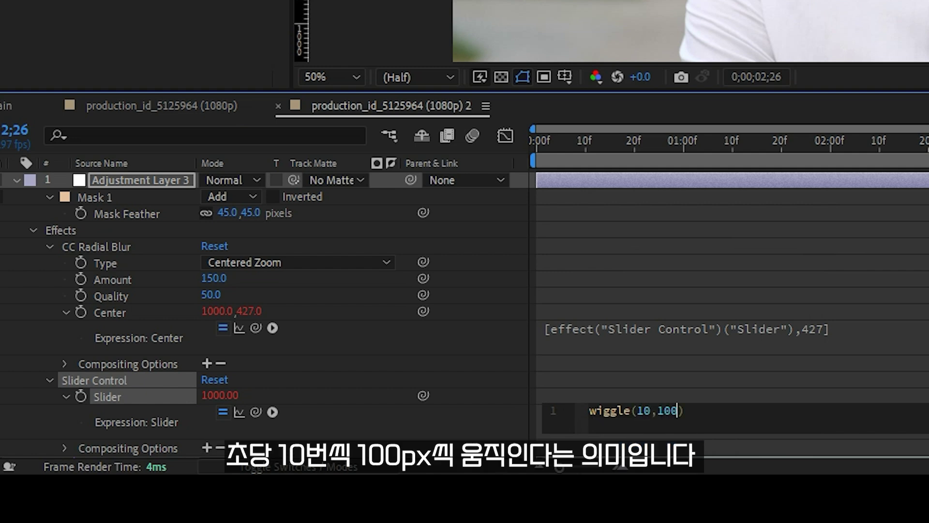
{"action": "key", "text": "KP_Enter"}
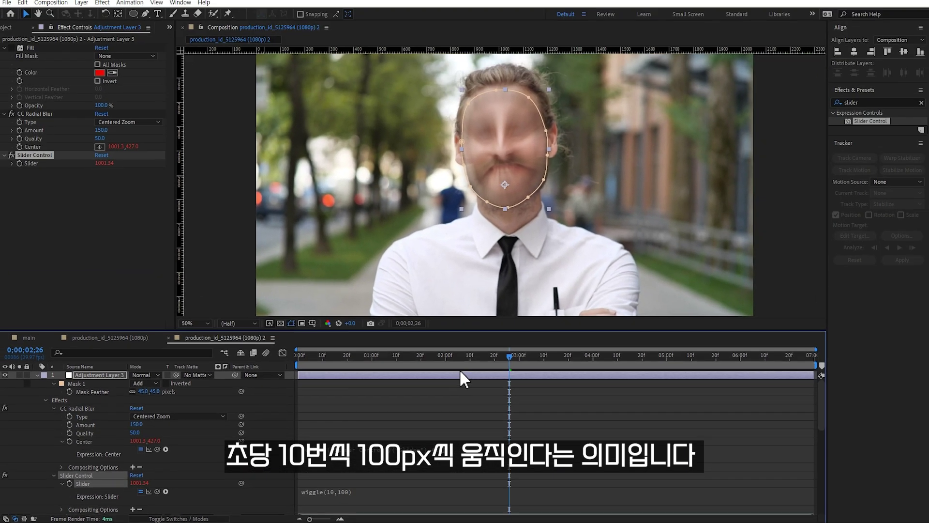
{"action": "mouse_move", "coordinate": [472, 358]}
{"action": "left_mouse_down"}
{"action": "mouse_move", "coordinate": [390, 359]}
{"action": "mouse_move", "coordinate": [515, 359]}
{"action": "left_mouse_up"}
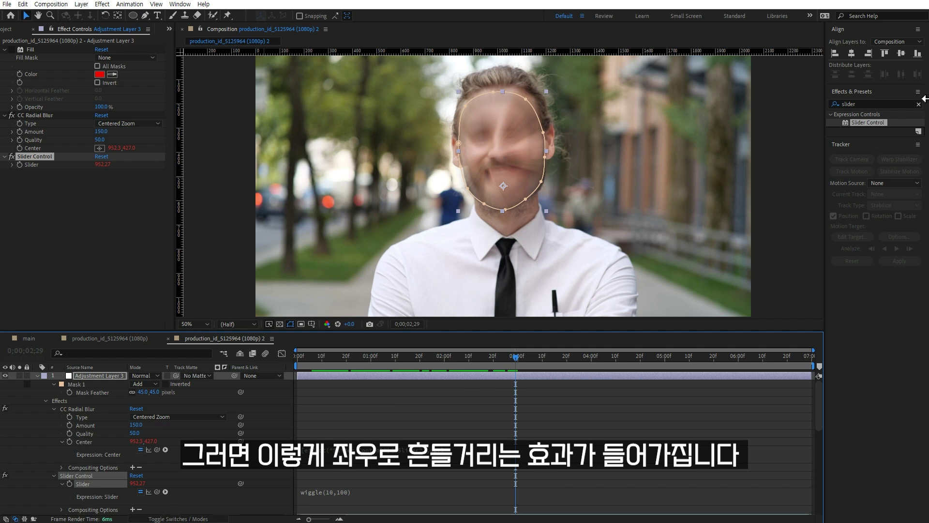
{"action": "left_click", "coordinate": [882, 102]}
Add Fast Box Blur with Blur Radius 4 to the adjustment layer and play a preview.
{"action": "type", "text": "fas"}
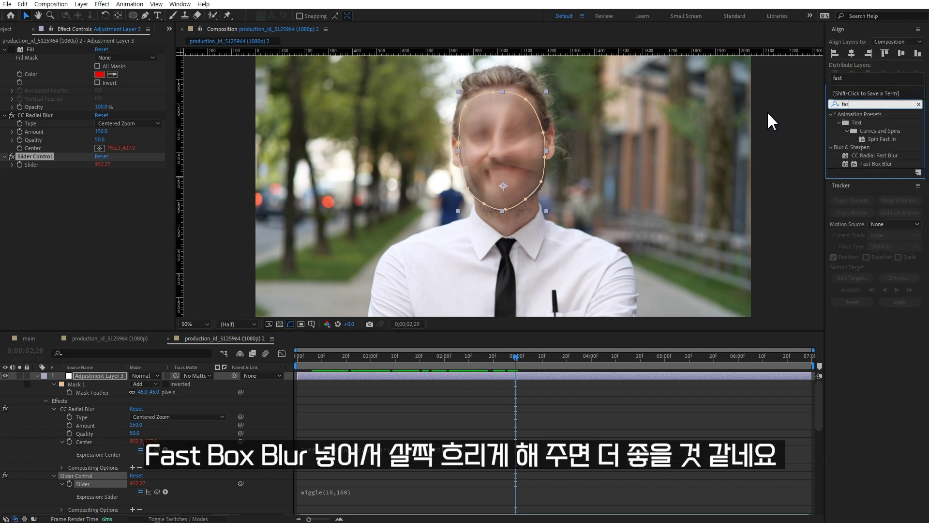
{"action": "left_click_drag", "start_coordinate": [888, 164], "coordinate": [134, 208]}
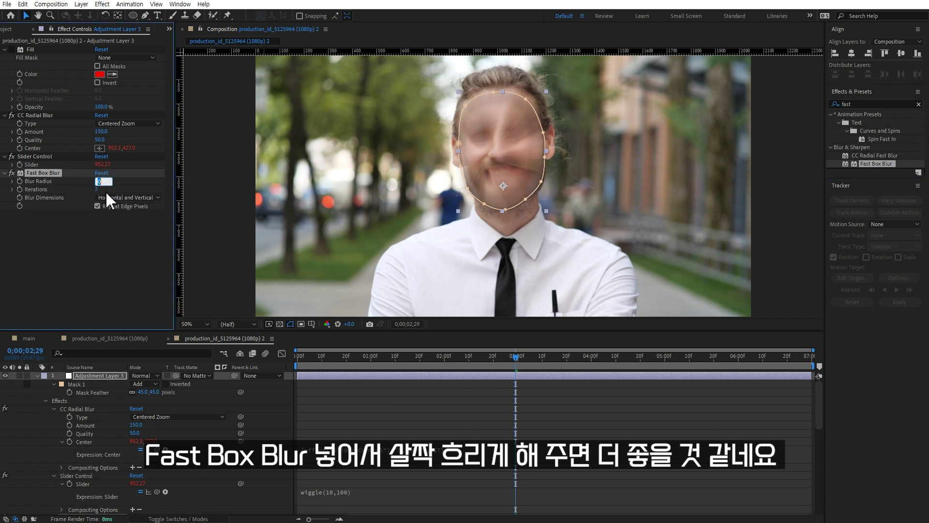
{"action": "type", "text": "4"}
{"action": "left_click", "coordinate": [115, 253]}
{"action": "left_click", "coordinate": [469, 390]}
{"action": "key", "text": "space"}
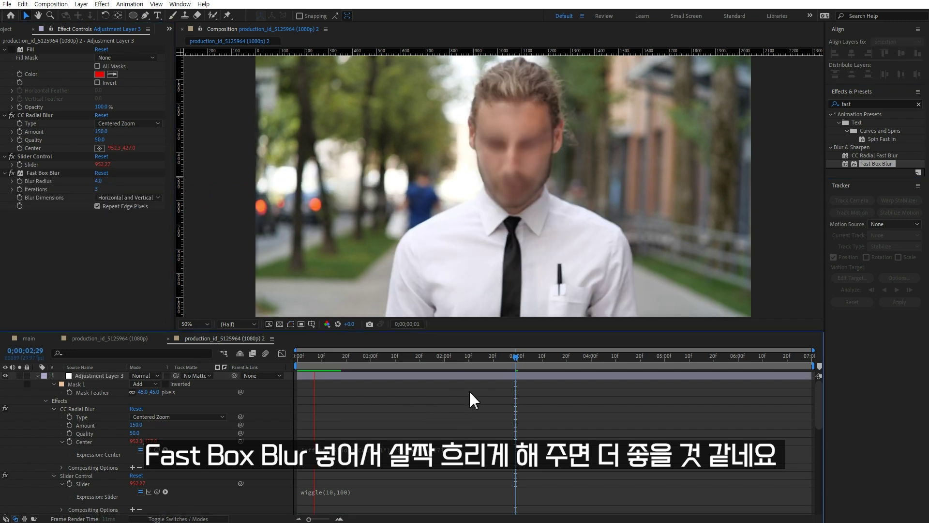